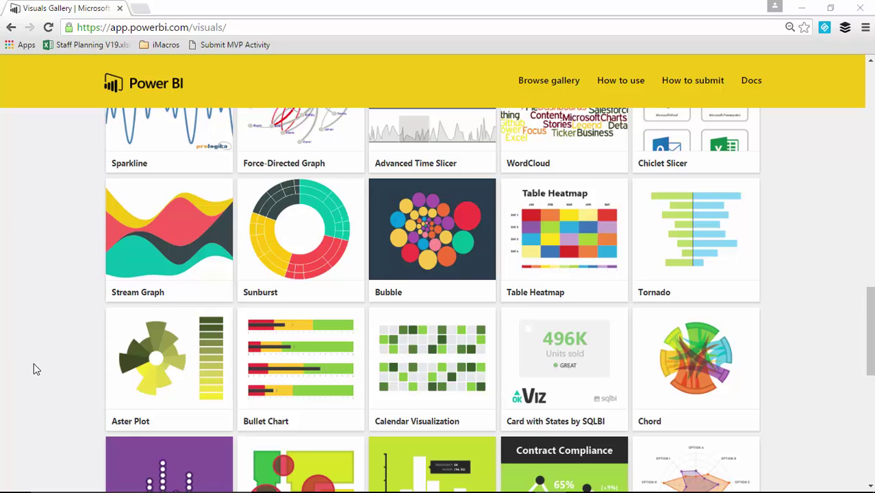
pyautogui.scroll(20, 33, 363)
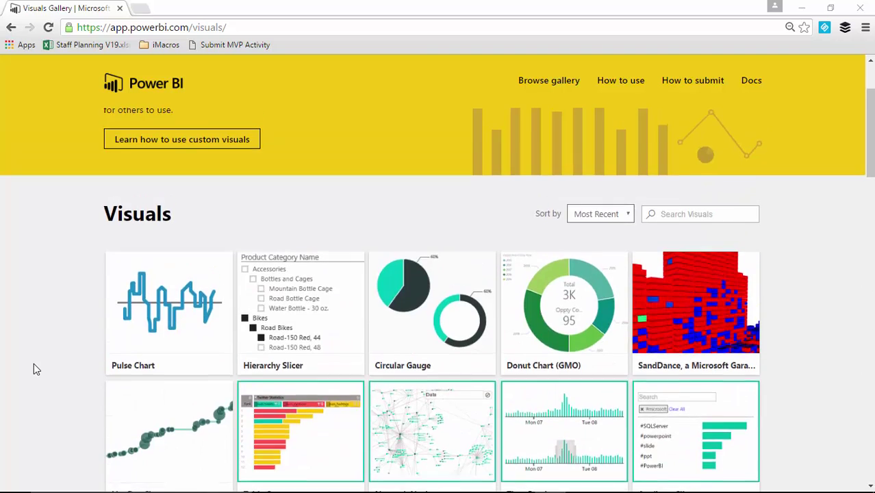
pyautogui.scroll(2, 34, 363)
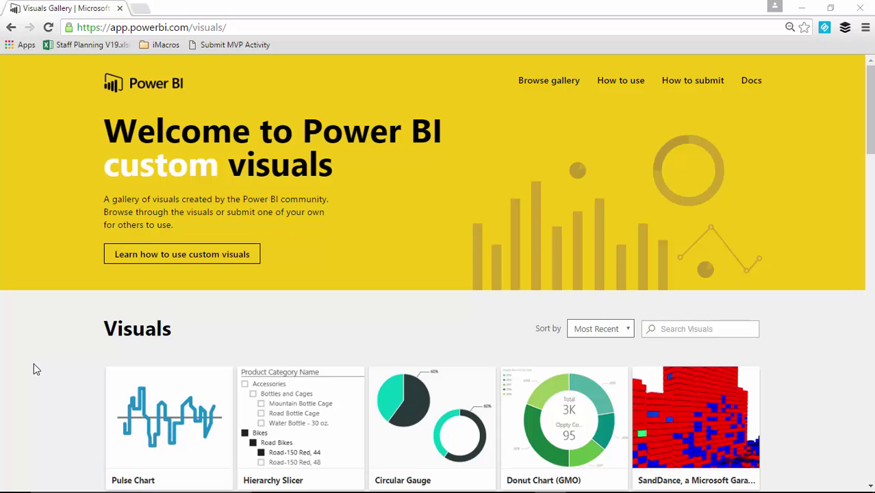
pyautogui.scroll(-6, 35, 410)
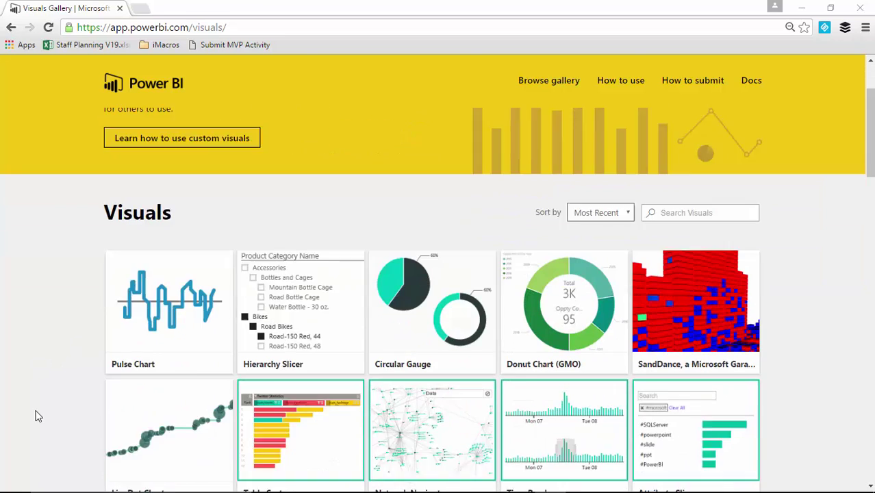
pyautogui.scroll(-9, 37, 414)
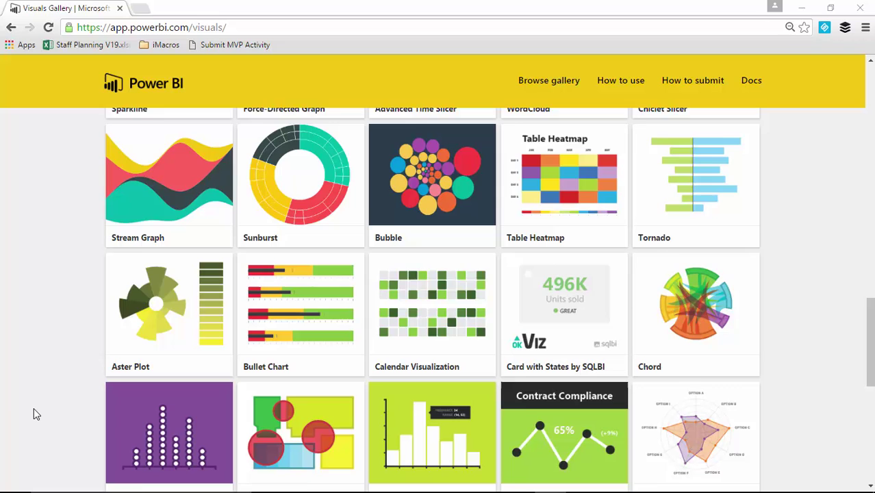
pyautogui.scroll(2, 38, 414)
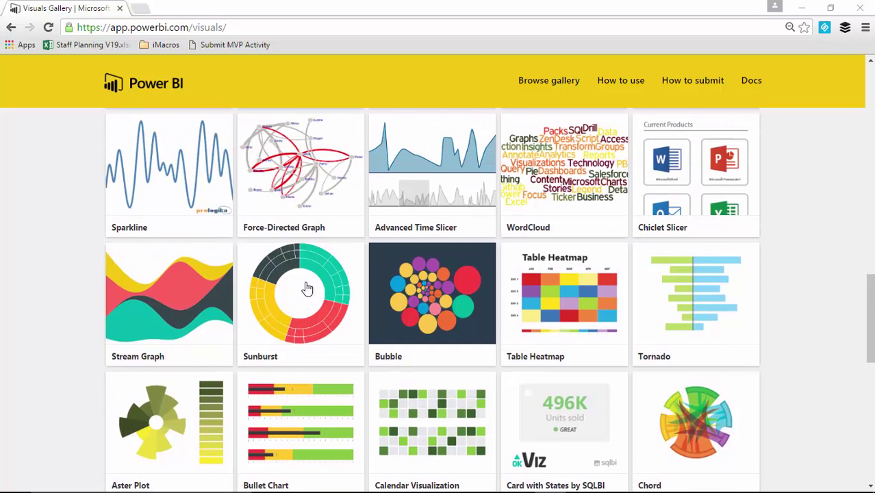
pyautogui.click(307, 290)
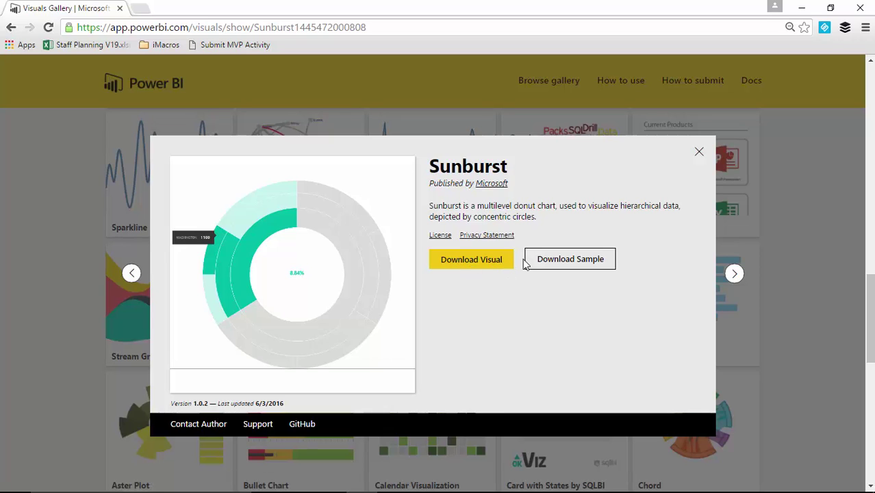
pyautogui.click(698, 153)
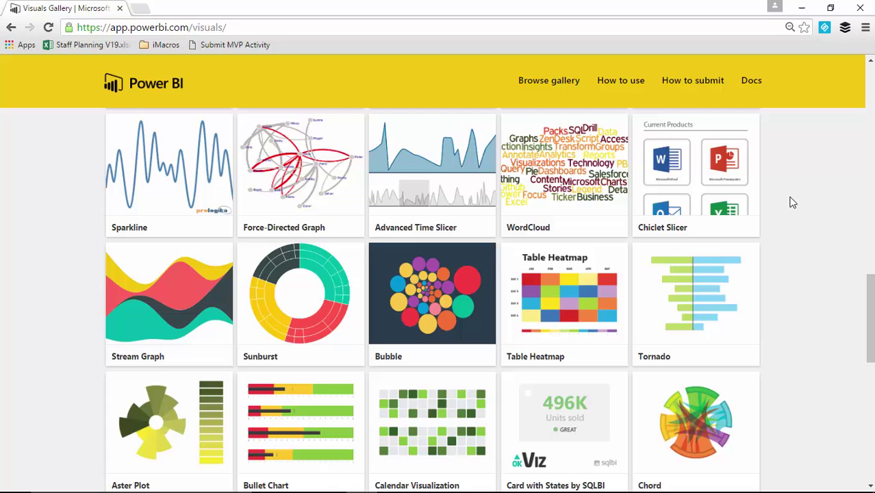
# - Back in Power BI Desktop, open Region Sales.xlsx from the Data folder as an Excel source
pyautogui.hotkey('alt', 'Tab')
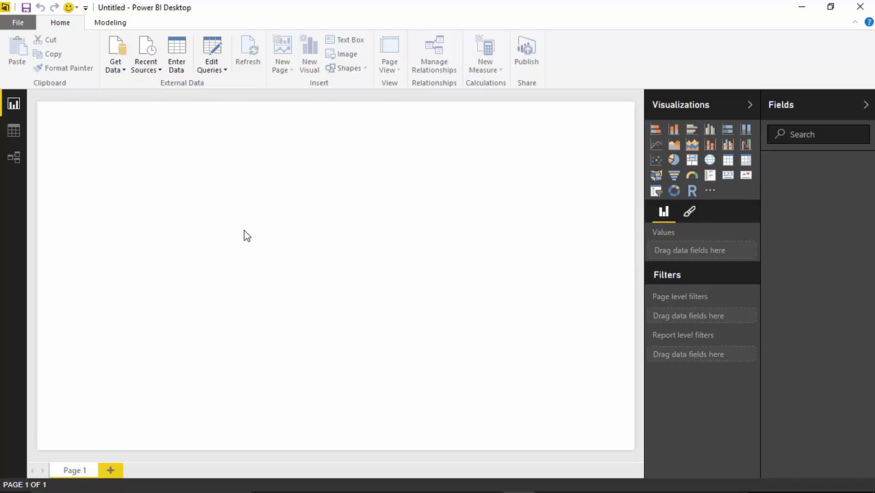
pyautogui.click(119, 68)
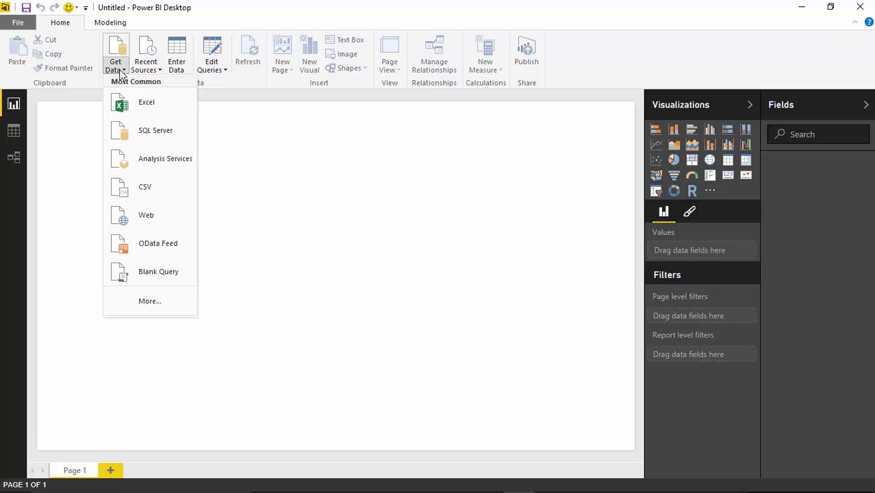
pyautogui.click(168, 112)
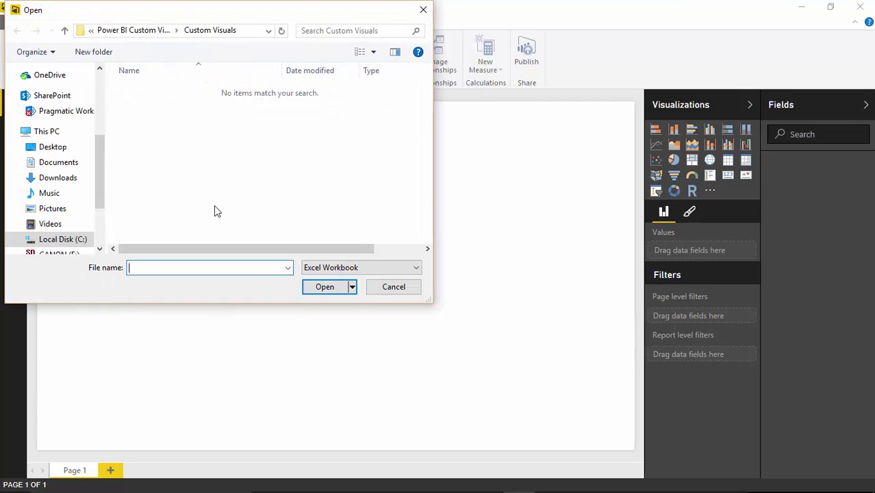
pyautogui.click(155, 32)
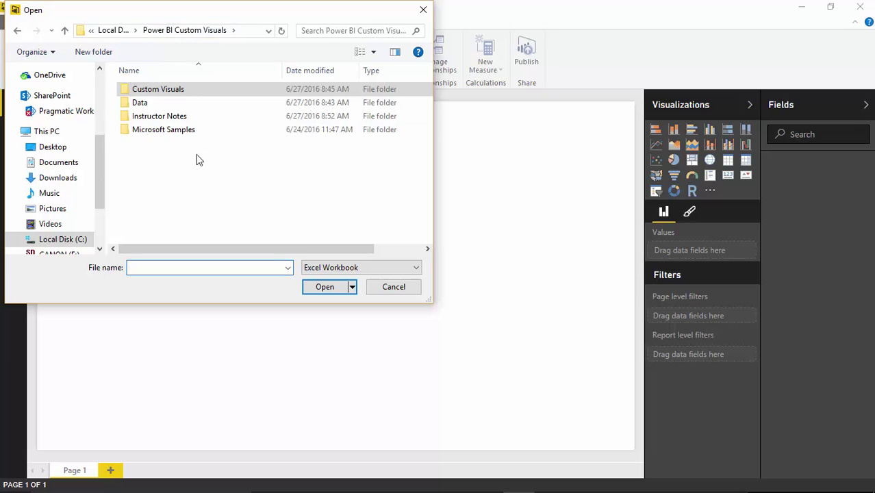
pyautogui.doubleClick(158, 104)
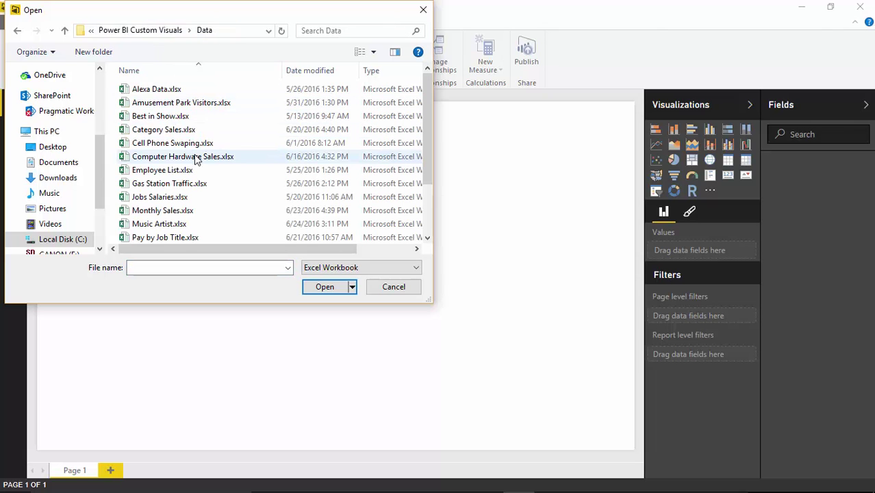
pyautogui.scroll(-2, 195, 159)
pyautogui.click(193, 183)
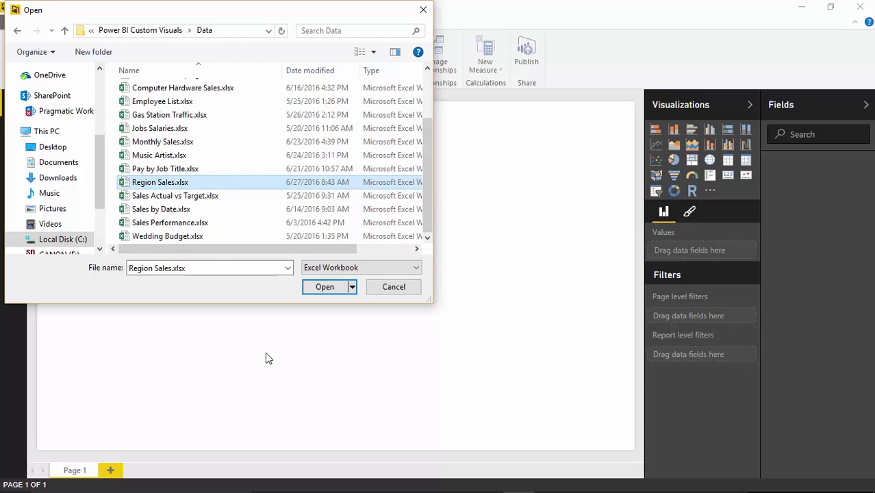
pyautogui.click(319, 292)
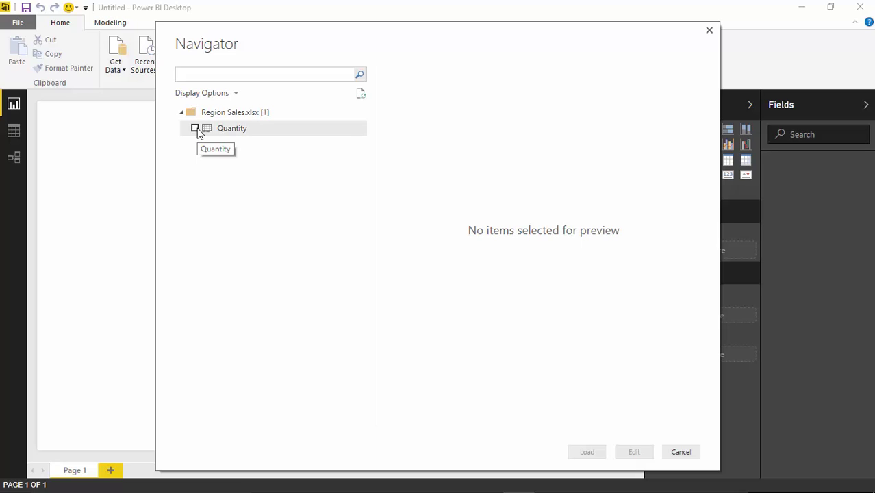
# - Tick the Quantity table in the Navigator and load it into the report
pyautogui.click(195, 128)
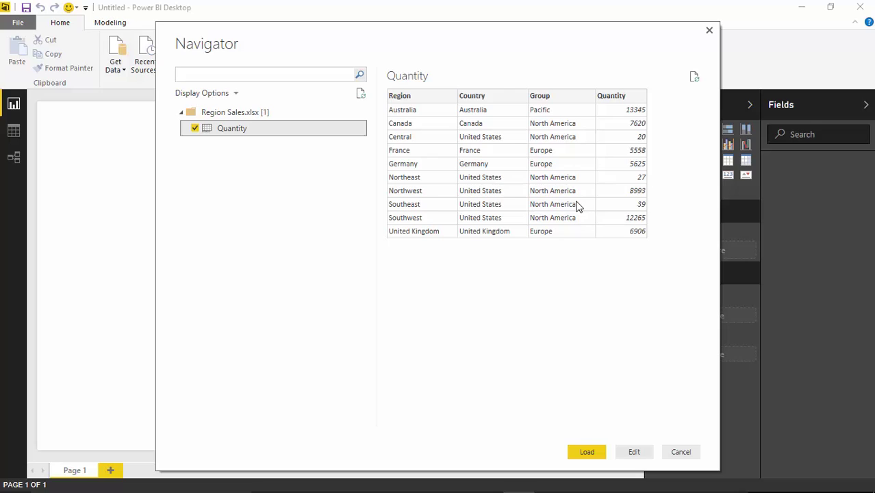
pyautogui.click(587, 455)
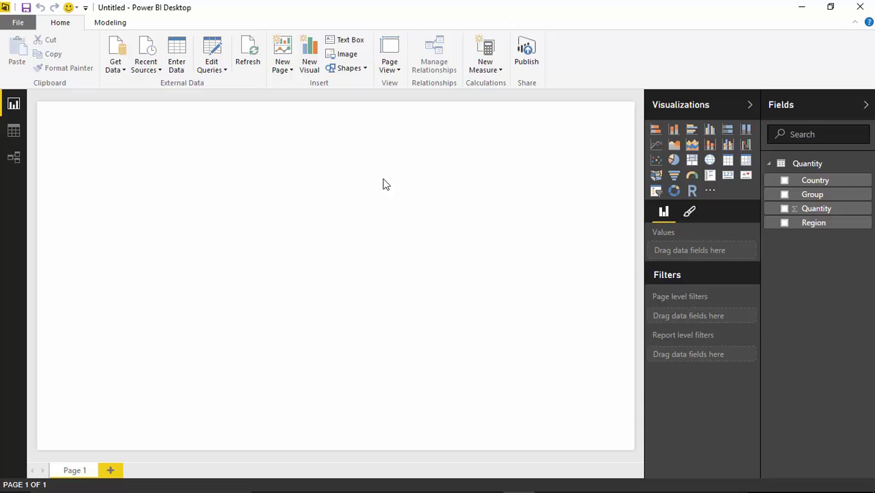
# - Start importing a Power BI custom visual from file and accept the security warning
pyautogui.click(25, 24)
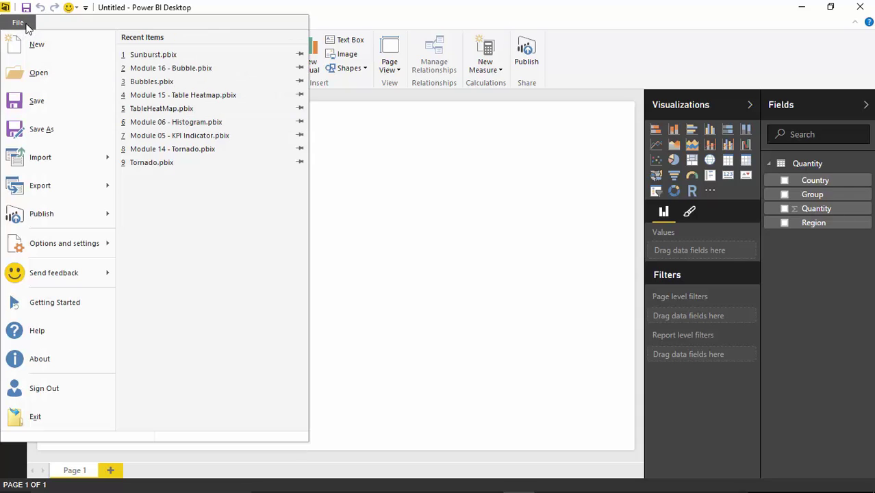
pyautogui.moveTo(83, 156)
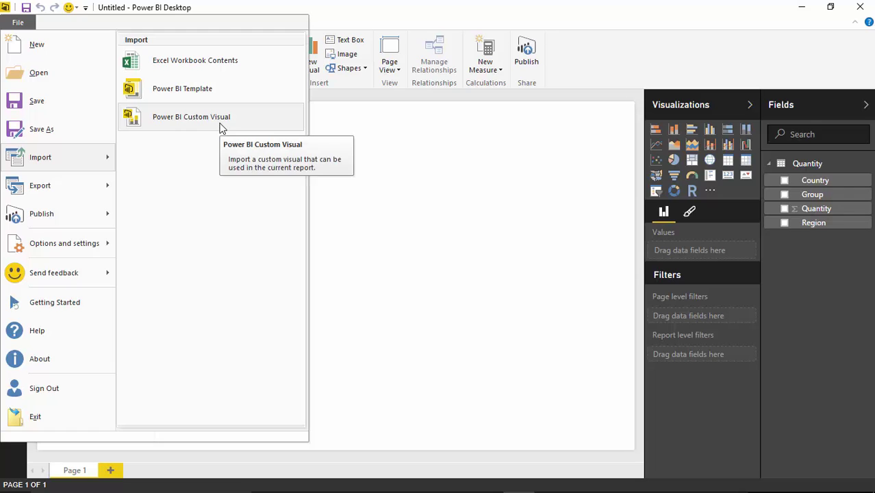
pyautogui.click(199, 123)
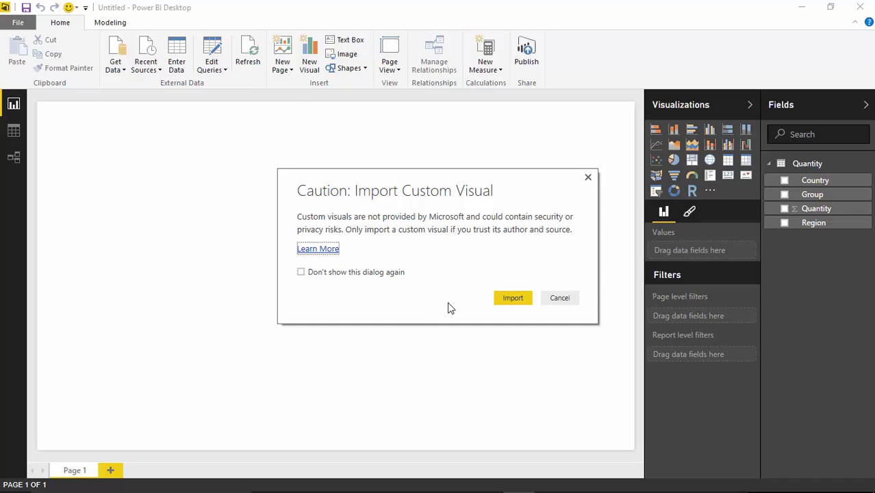
pyautogui.click(513, 298)
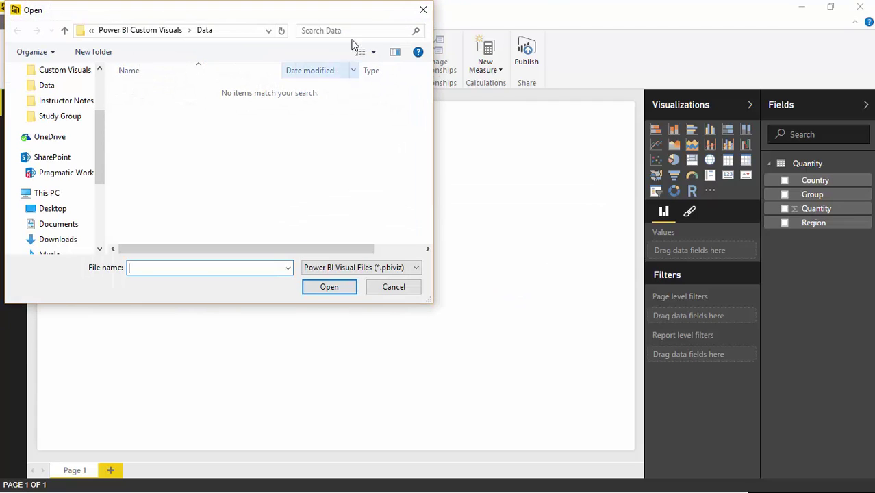
# - Import Sunburst.1.0.2.pbiviz from the Custom Visuals folder and confirm the success message
pyautogui.moveTo(351, 16); pyautogui.dragTo(494, 91)
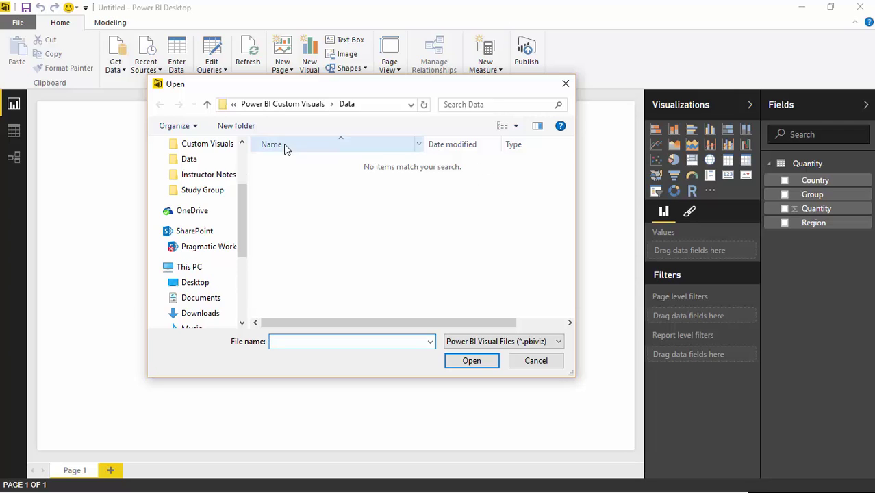
pyautogui.click(283, 104)
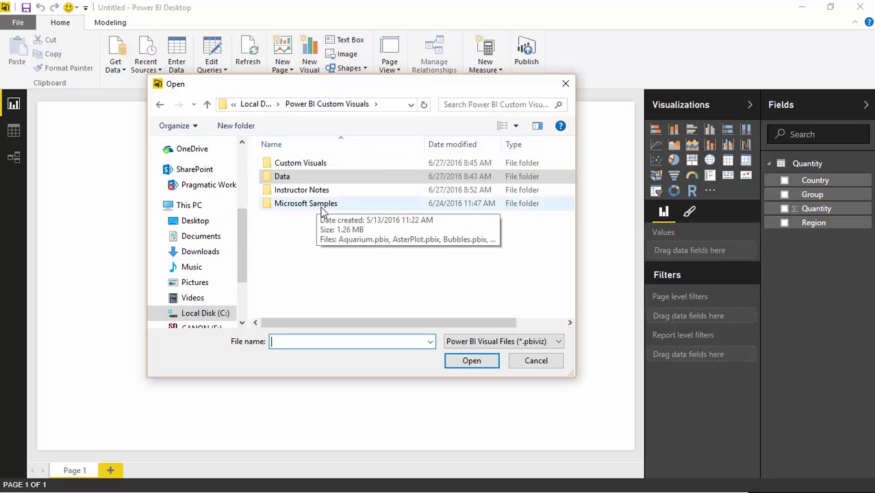
pyautogui.doubleClick(313, 163)
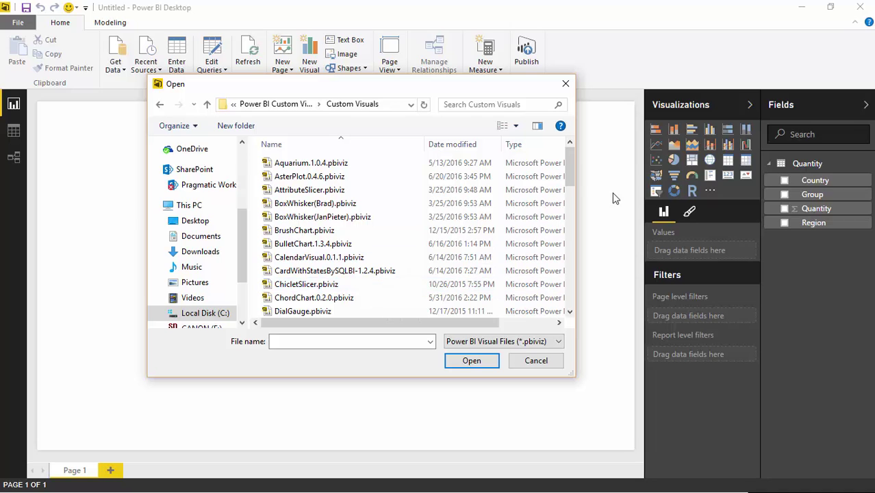
pyautogui.moveTo(569, 174); pyautogui.dragTo(564, 248)
pyautogui.click(430, 272)
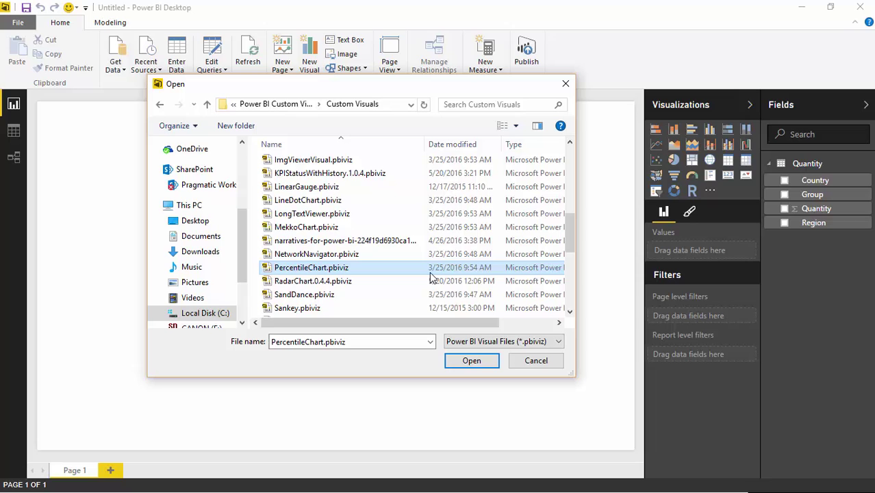
pyautogui.click(434, 293)
pyautogui.scroll(-3, 433, 291)
pyautogui.click(377, 270)
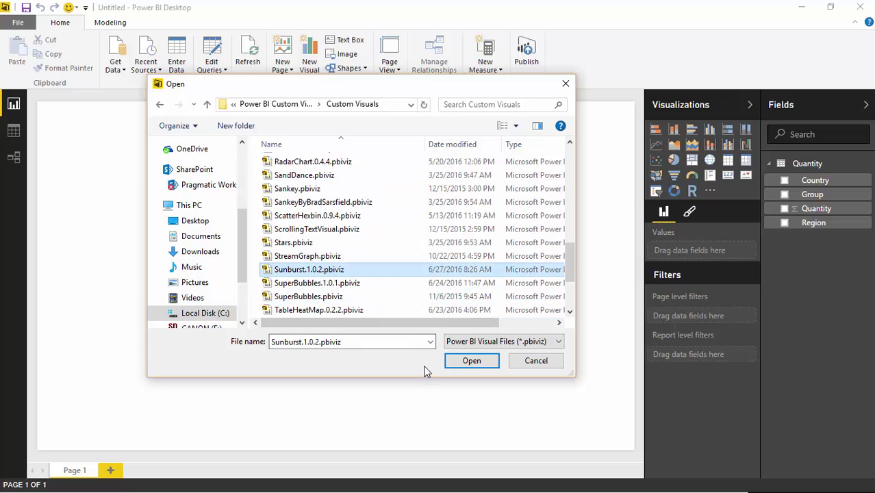
pyautogui.click(473, 363)
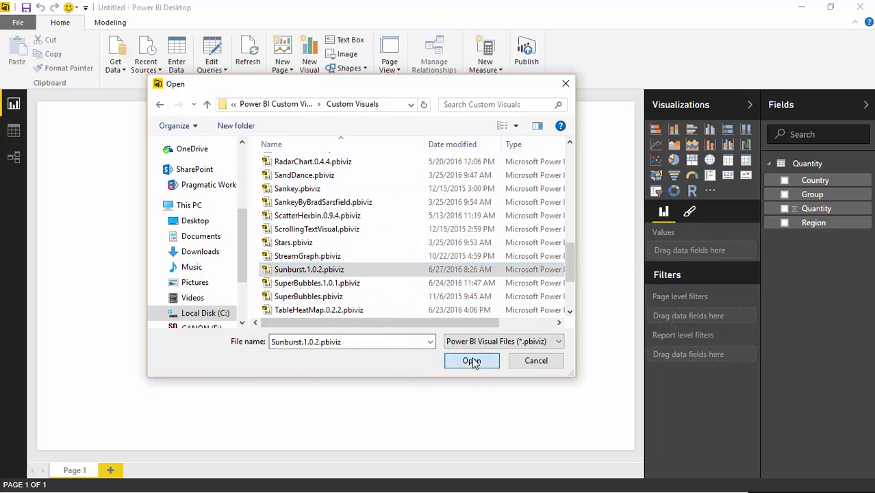
pyautogui.click(537, 273)
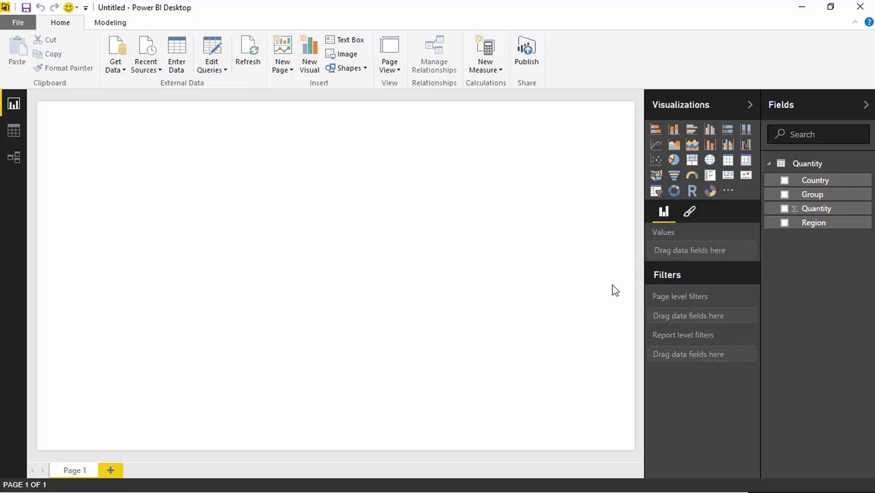
# - Add a Sunburst visual and a matrix, stretching the matrix down the page's right side
pyautogui.click(710, 190)
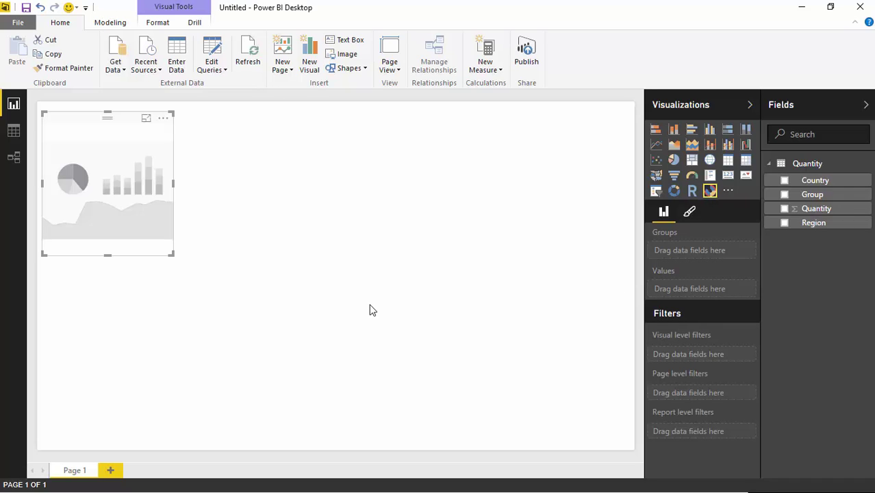
pyautogui.click(249, 241)
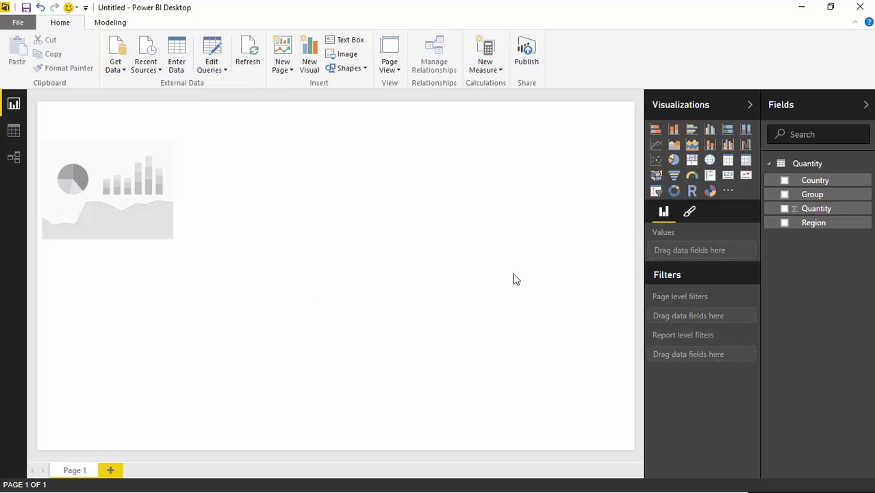
pyautogui.click(745, 164)
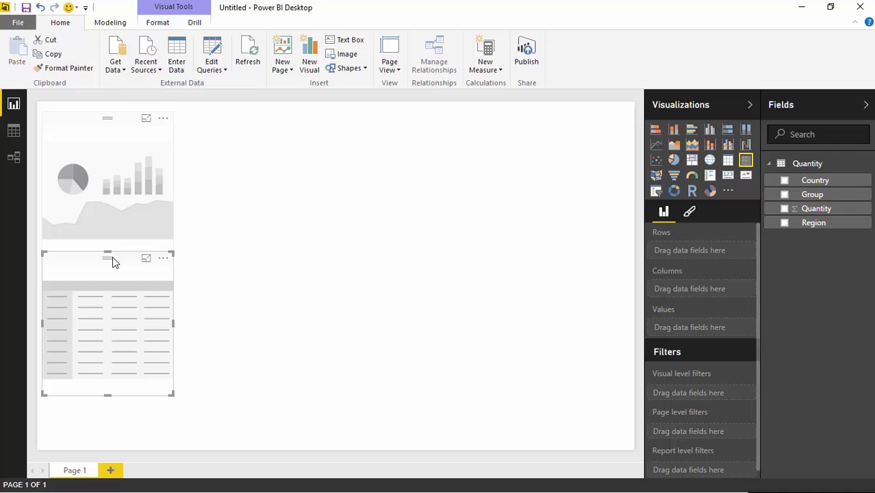
pyautogui.moveTo(112, 256); pyautogui.dragTo(617, 93)
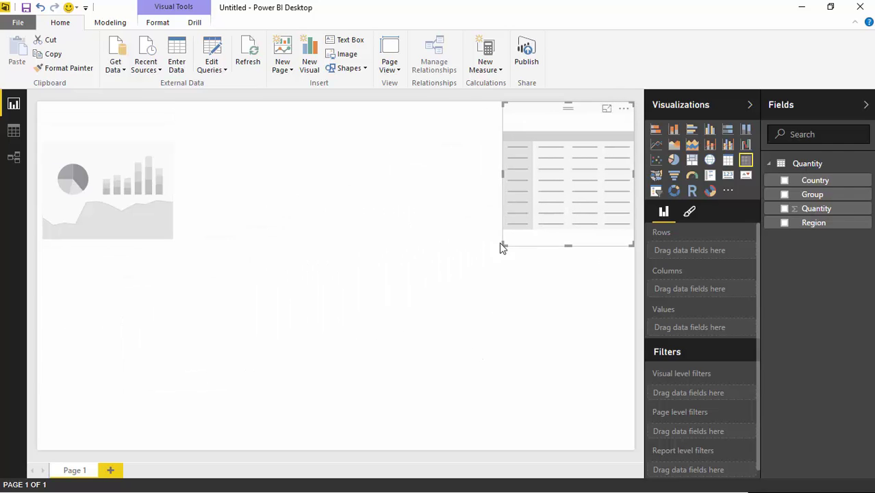
pyautogui.moveTo(504, 245); pyautogui.dragTo(375, 463)
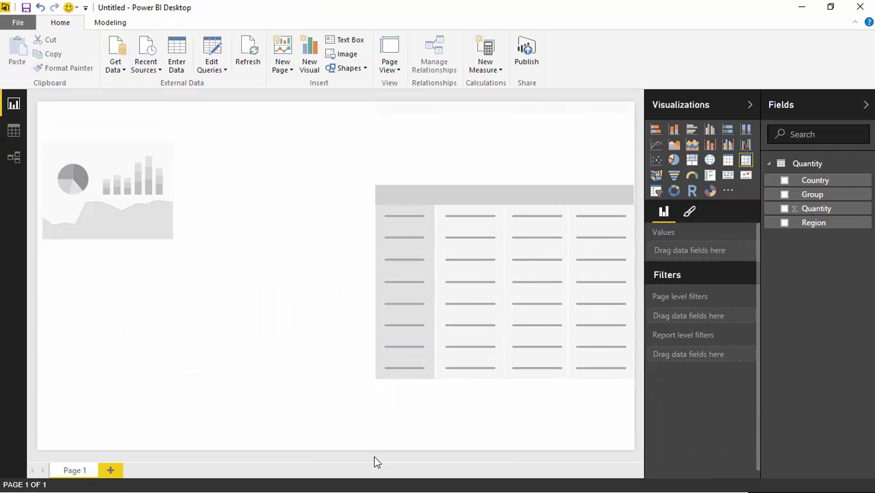
# - Enlarge the Sunburst to fill the left half and widen the matrix slightly leftward
pyautogui.click(148, 236)
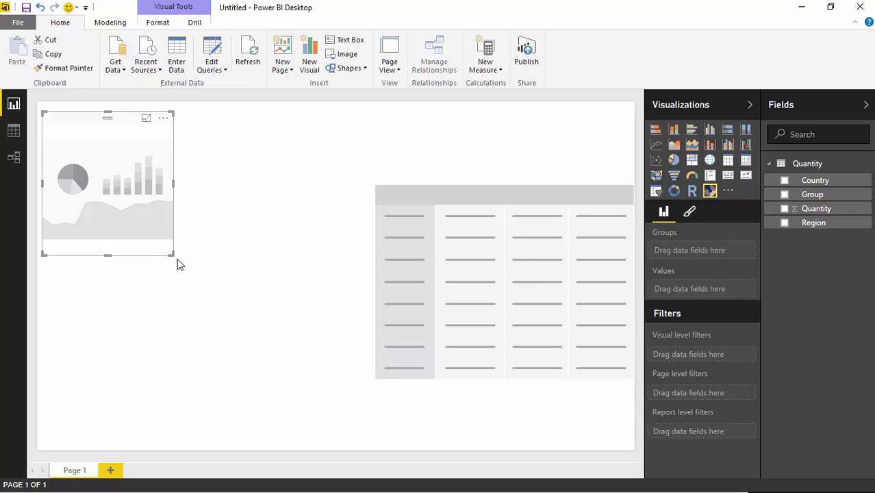
pyautogui.moveTo(173, 256); pyautogui.dragTo(363, 430)
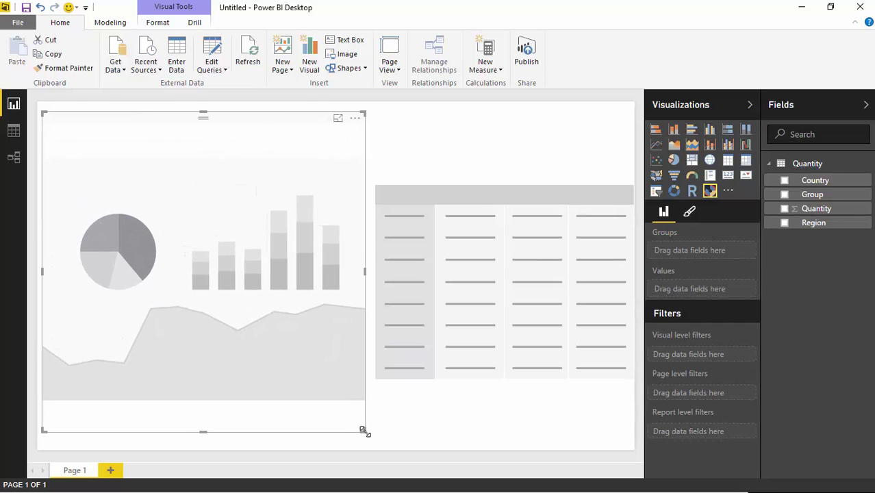
pyautogui.click(404, 389)
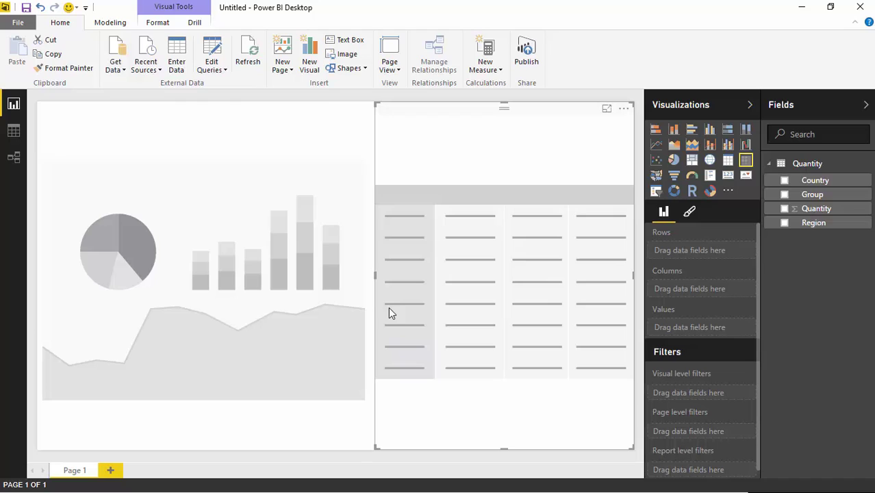
pyautogui.moveTo(373, 275); pyautogui.dragTo(367, 274)
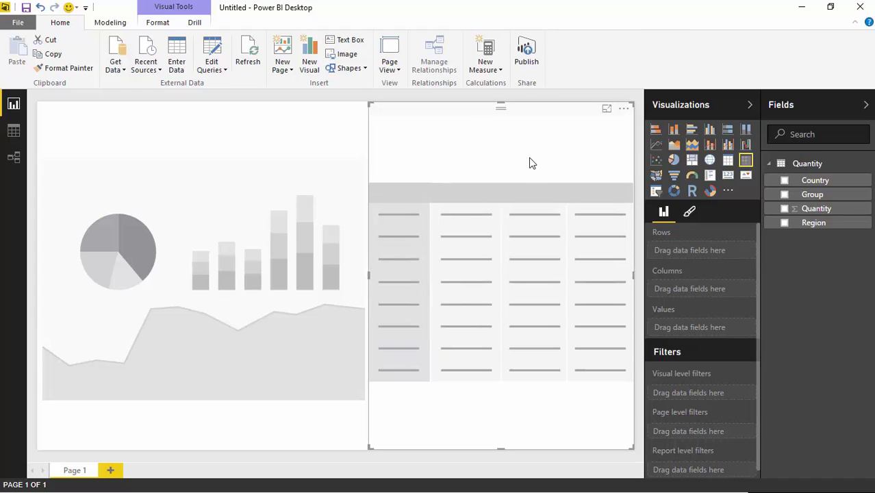
# - Add Group, Country and Region as matrix rows and Quantity as its values
pyautogui.click(785, 194)
pyautogui.click(785, 180)
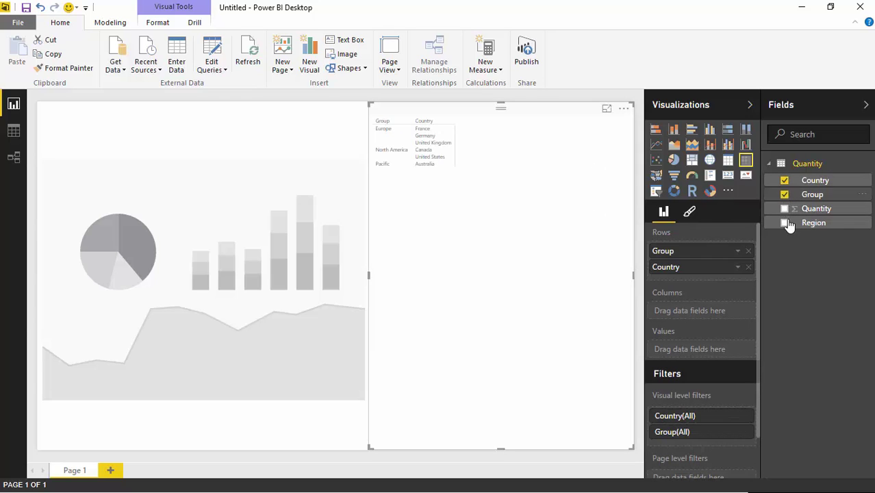
pyautogui.click(785, 224)
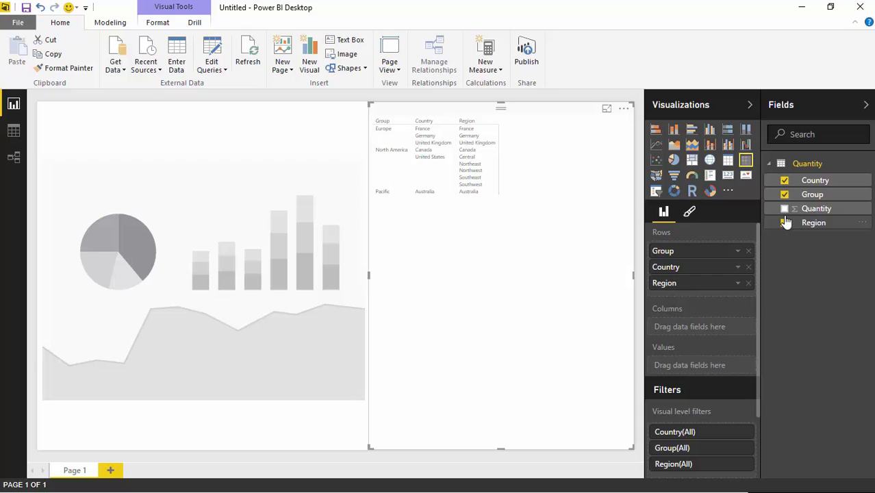
pyautogui.click(785, 209)
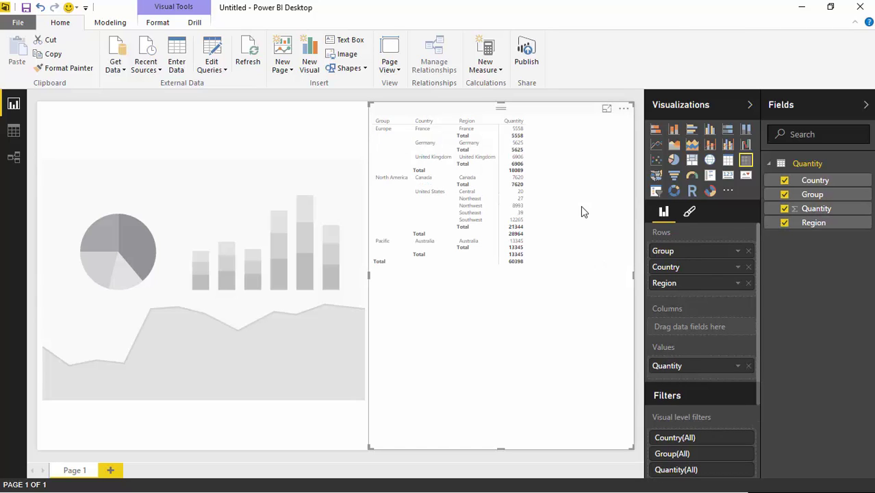
# - Format the matrix with 15 pt text and the total rows turned off
pyautogui.click(689, 213)
pyautogui.click(659, 236)
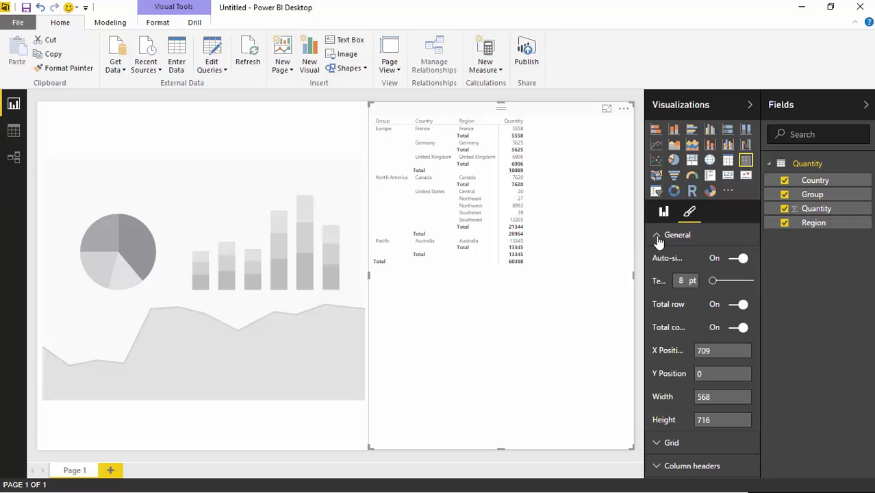
pyautogui.moveTo(713, 283); pyautogui.dragTo(723, 286)
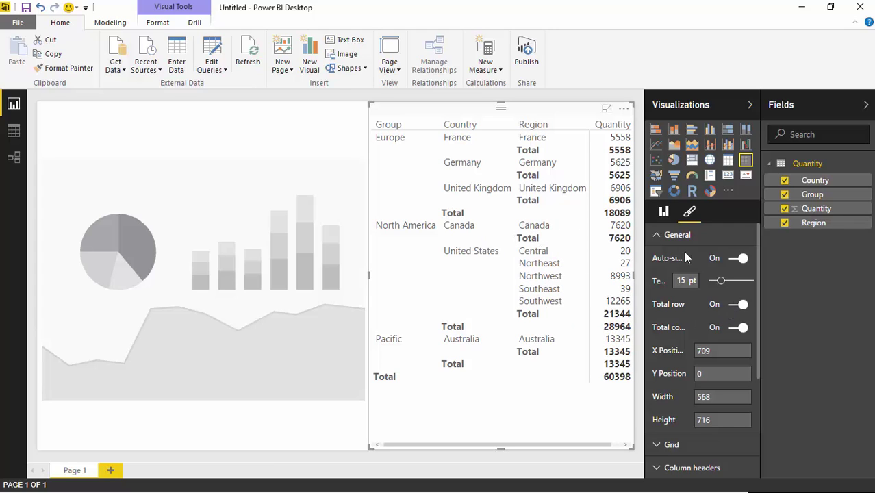
pyautogui.click(658, 237)
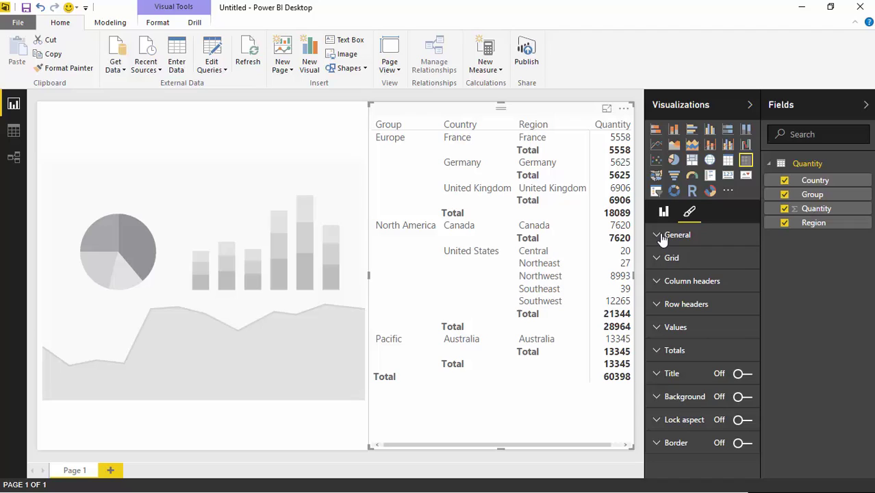
pyautogui.click(661, 236)
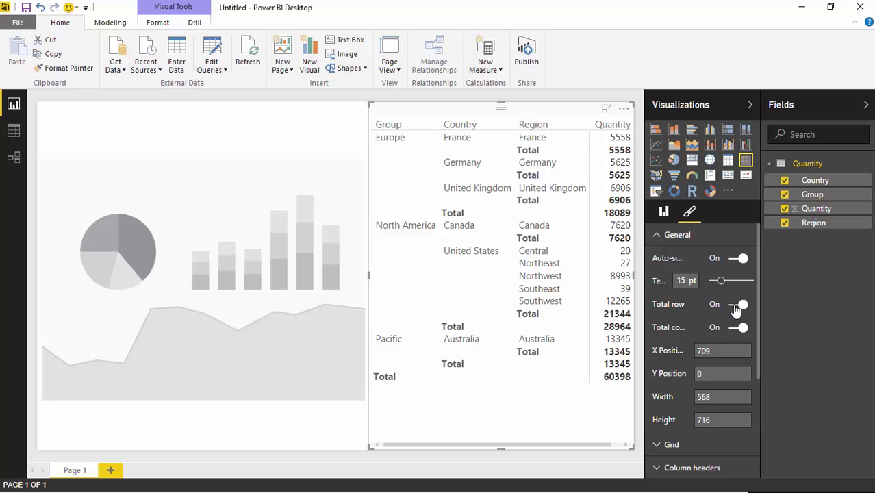
pyautogui.click(735, 310)
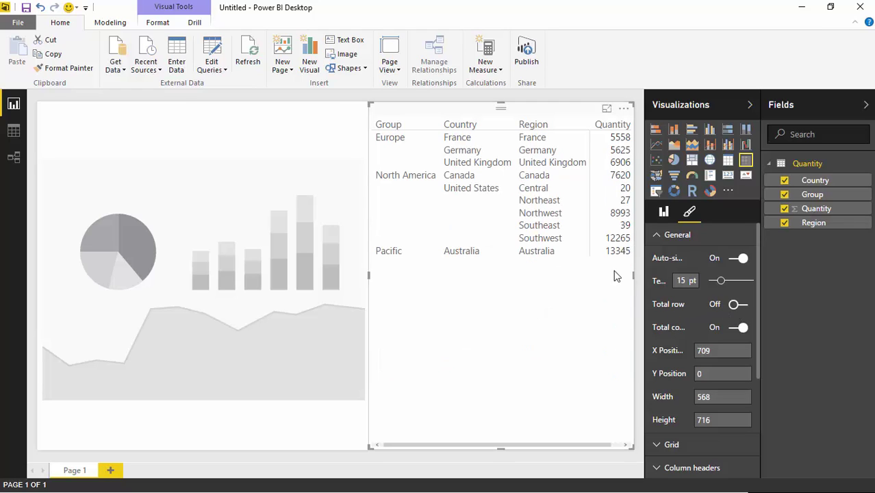
pyautogui.click(664, 213)
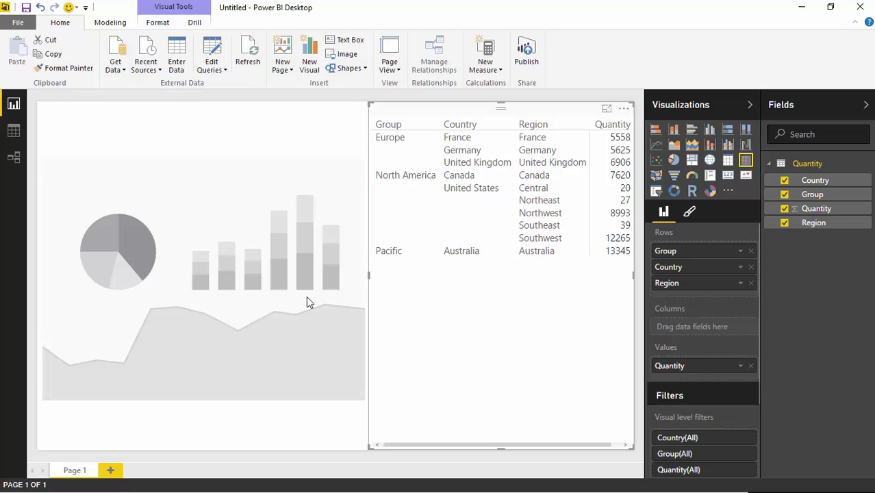
# - Give the Sunburst Group as its grouping, Quantity as values, then Country as a second ring
pyautogui.click(198, 180)
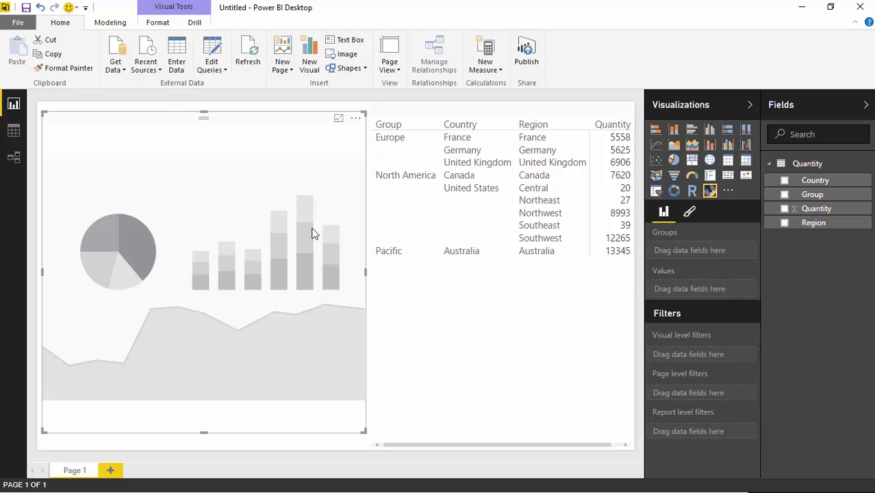
pyautogui.click(203, 111)
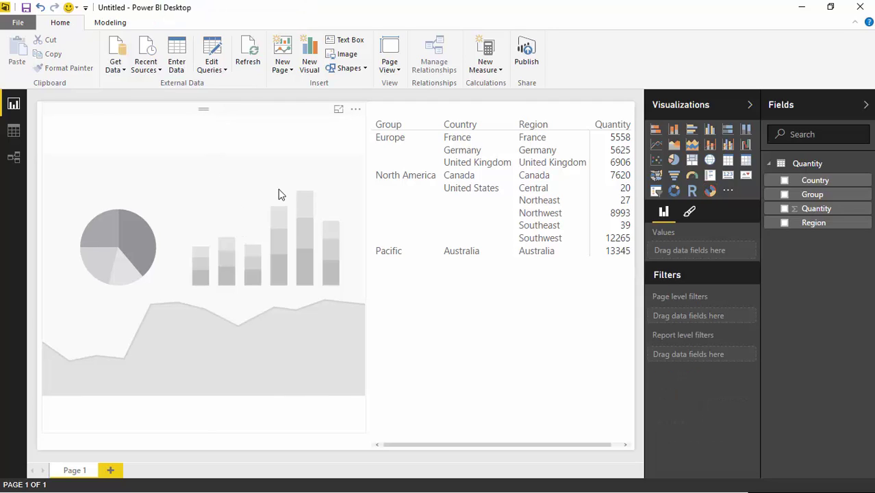
pyautogui.click(274, 205)
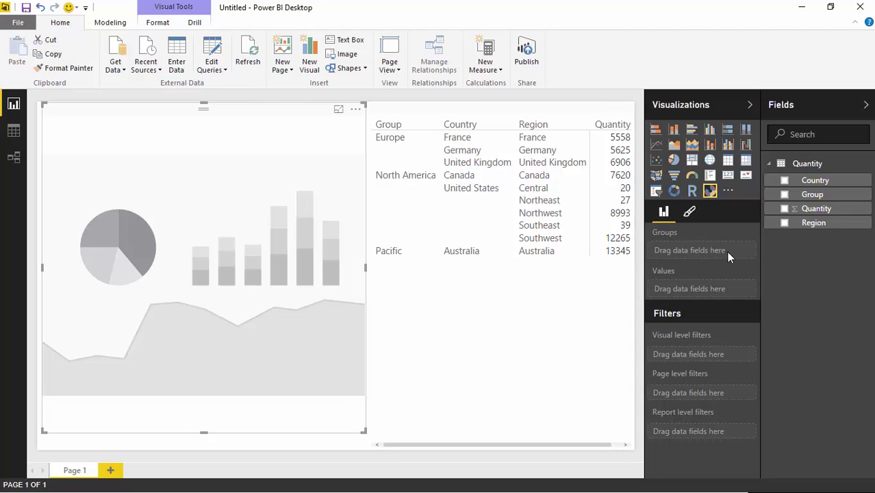
pyautogui.click(786, 196)
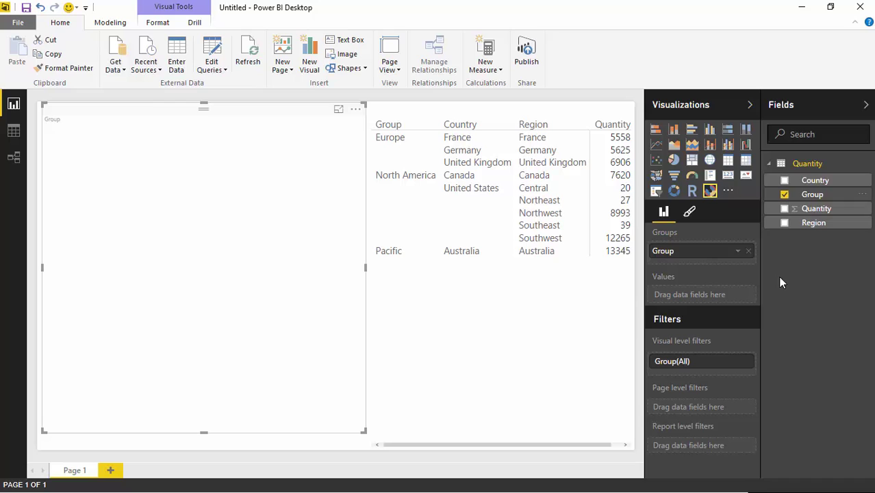
pyautogui.click(784, 209)
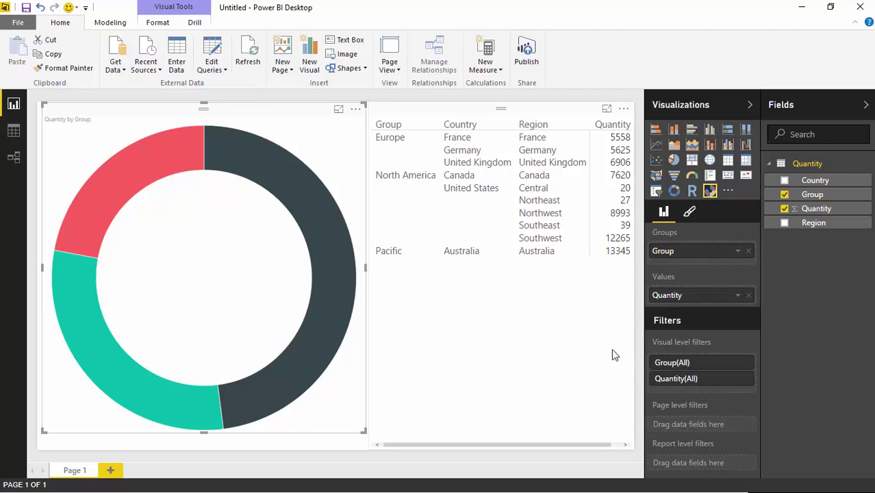
pyautogui.click(784, 194)
# - Add Country and then Region to the Sunburst's Groups as outer rings
pyautogui.click(785, 181)
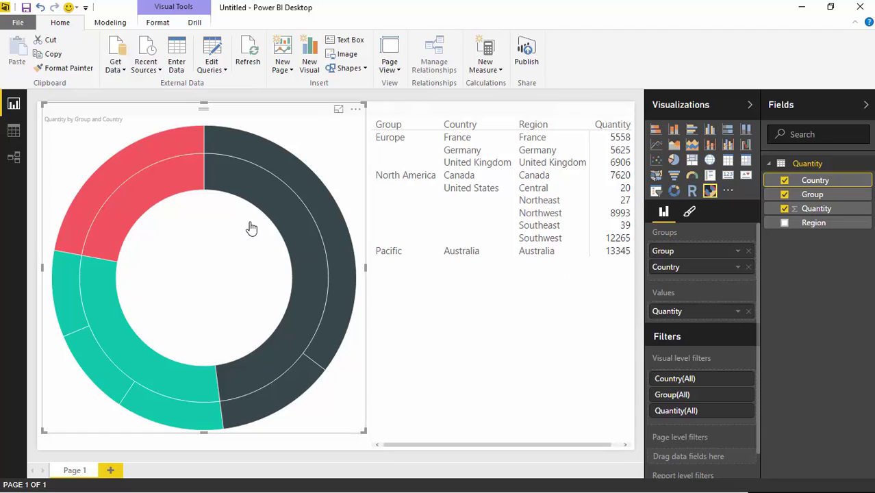
pyautogui.click(786, 224)
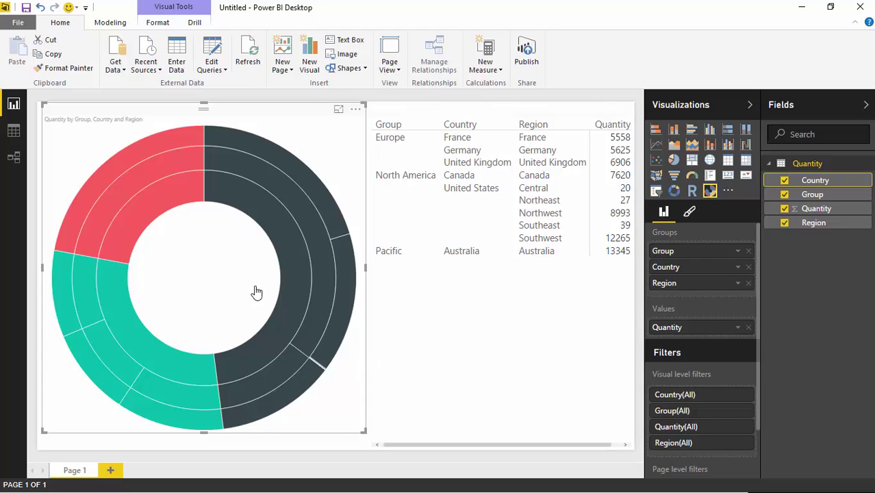
# - Cross-filter the matrix by North America, then United States, then the Southwest segment
pyautogui.click(291, 259)
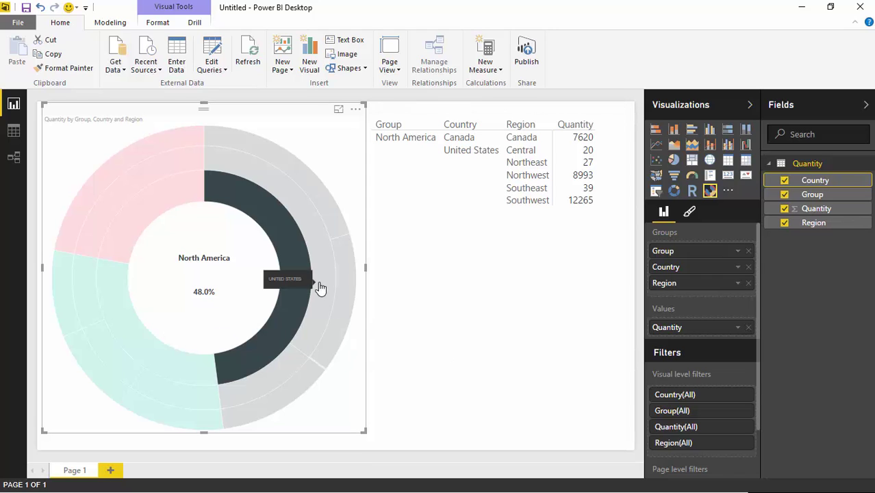
pyautogui.click(318, 232)
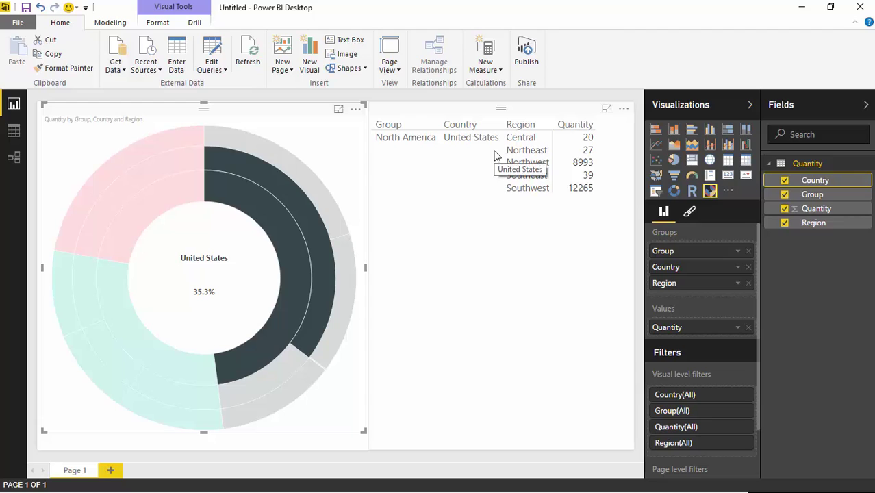
pyautogui.click(322, 203)
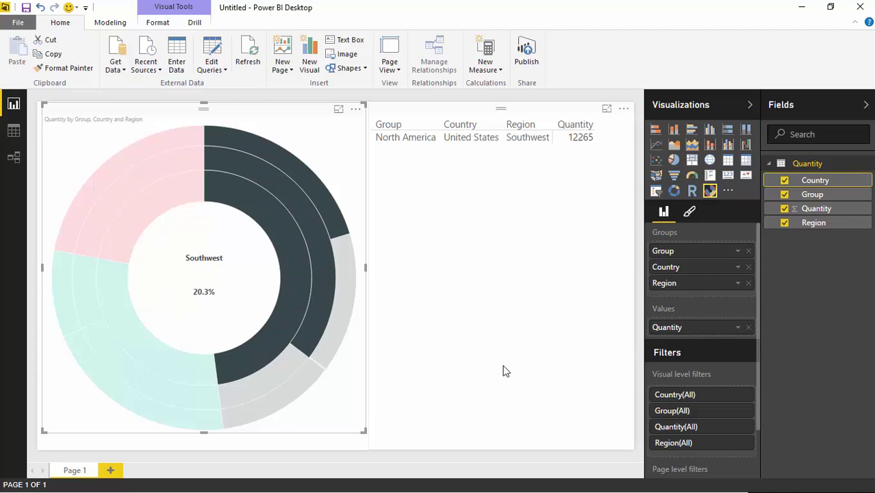
# - Filter by Europe, United Kingdom, Germany and France, finishing on Southwest (12265)
pyautogui.click(198, 392)
pyautogui.click(212, 404)
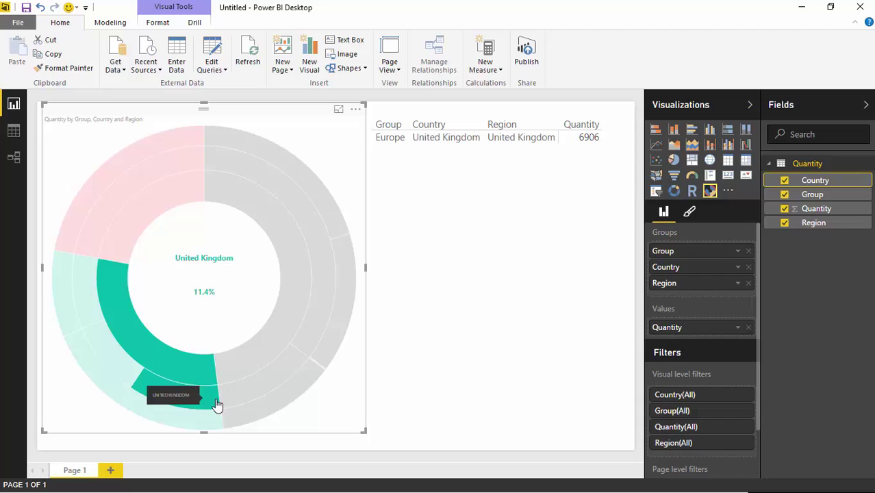
pyautogui.click(131, 384)
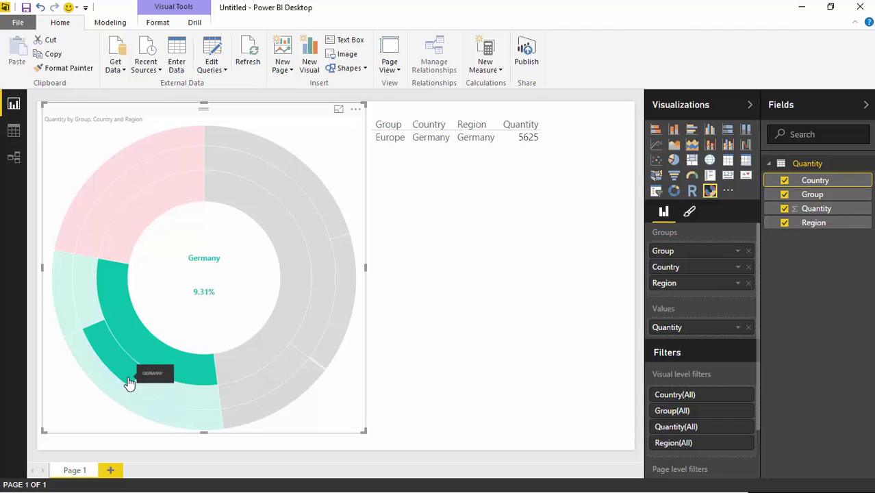
pyautogui.click(155, 395)
pyautogui.click(107, 391)
pyautogui.click(100, 314)
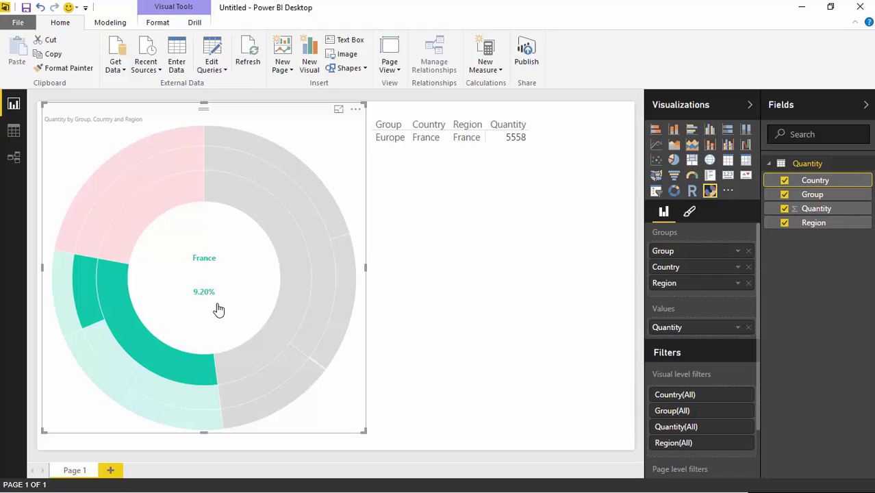
pyautogui.click(336, 214)
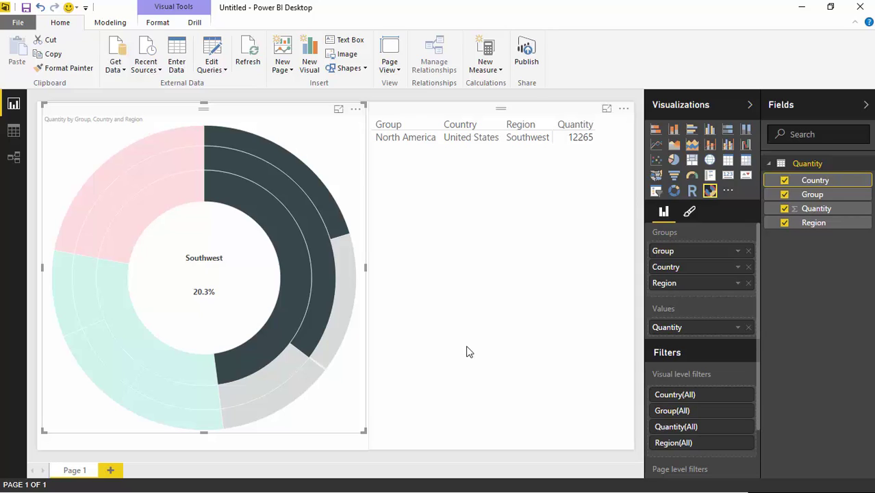
# - Retitle the Sunburst 'Quantity by Region' in centred 17 pt text
pyautogui.click(689, 213)
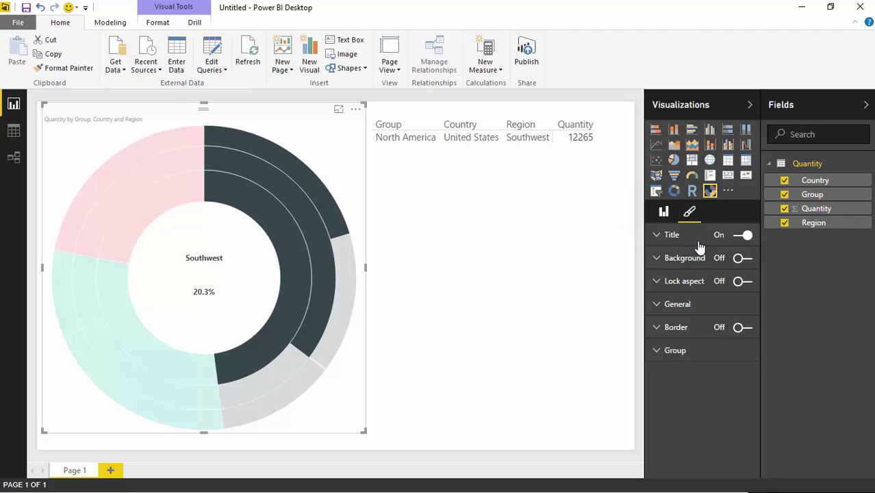
pyautogui.click(656, 235)
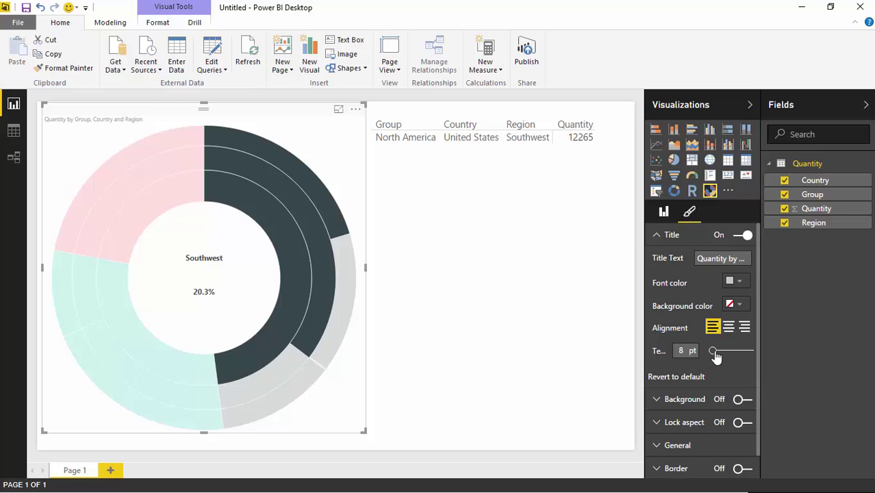
pyautogui.moveTo(716, 356); pyautogui.dragTo(723, 352)
pyautogui.click(728, 328)
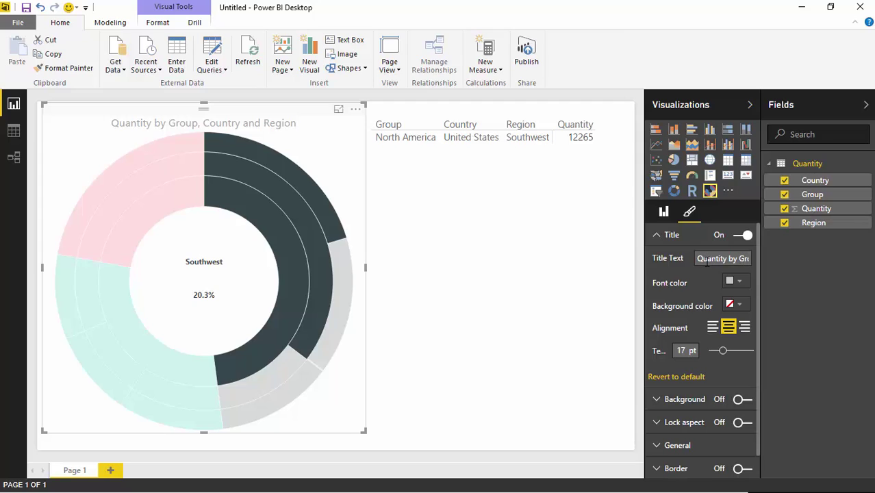
pyautogui.write('Quantit')
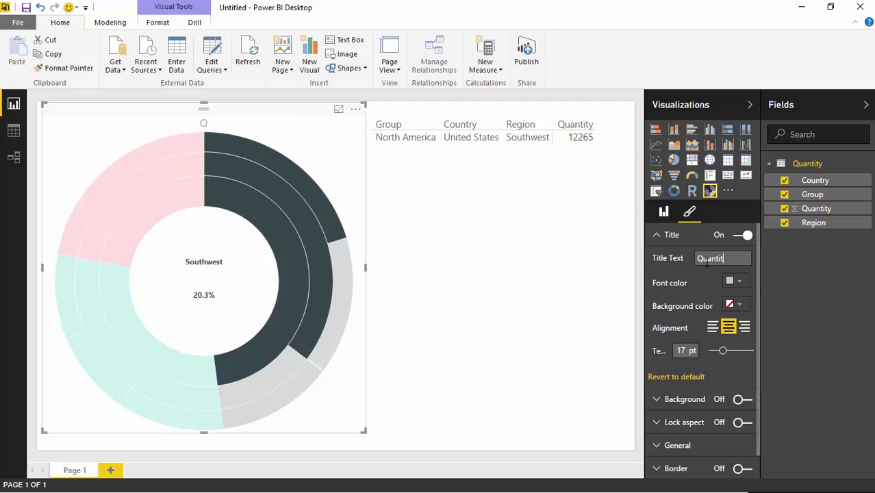
pyautogui.write('y by Region')
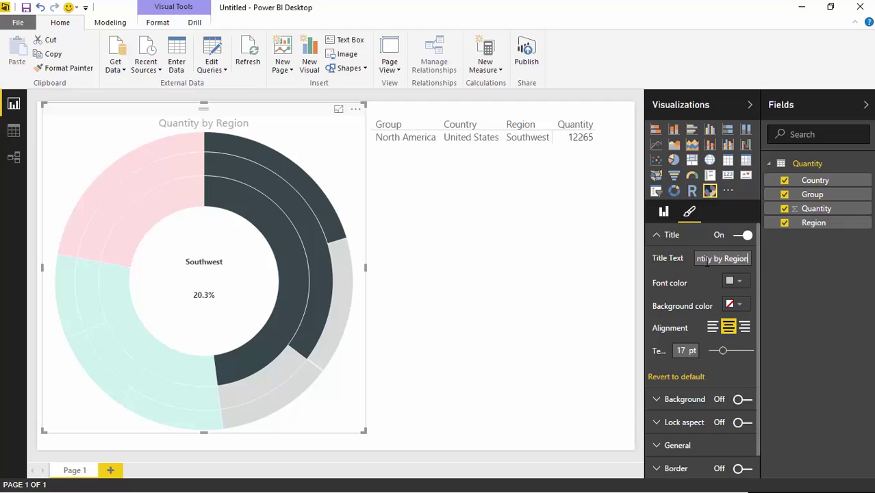
pyautogui.click(657, 235)
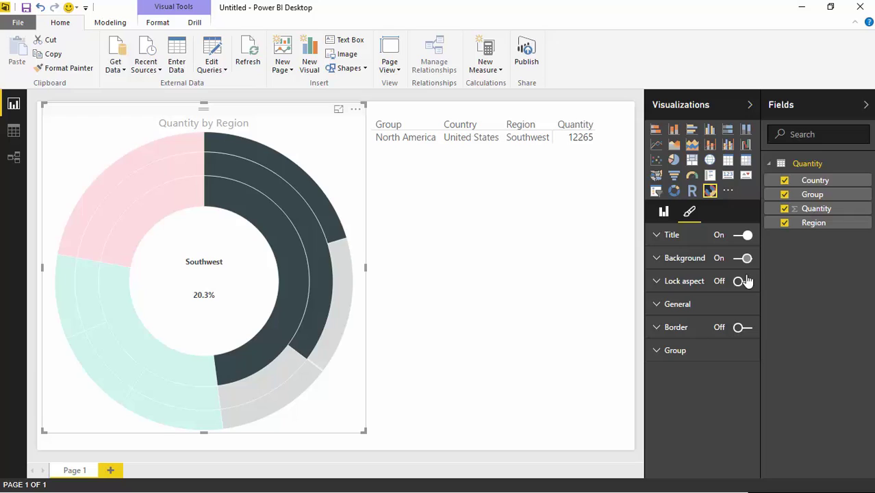
# - Turn on a light-blue Sunburst background at 91% transparency
pyautogui.click(669, 259)
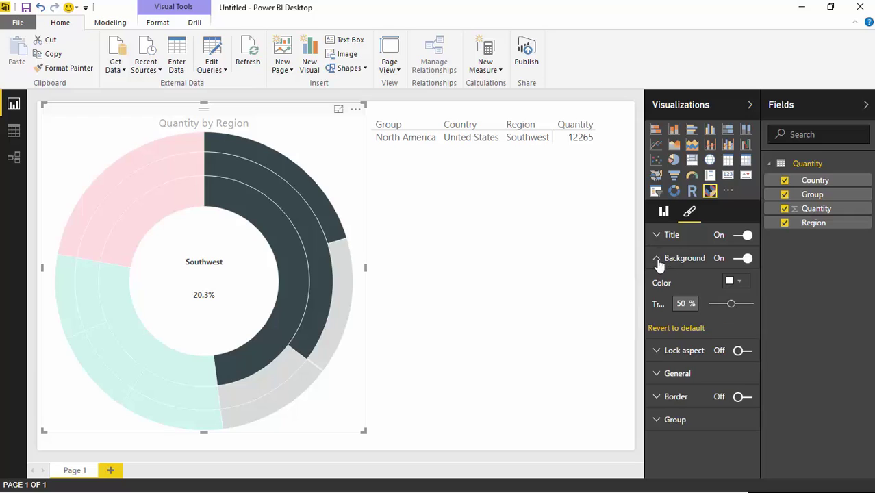
pyautogui.click(735, 285)
pyautogui.click(722, 319)
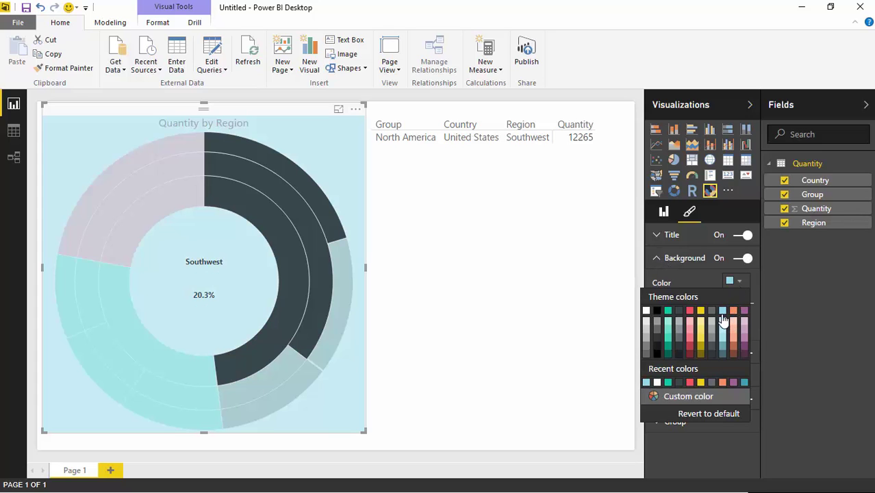
pyautogui.click(691, 286)
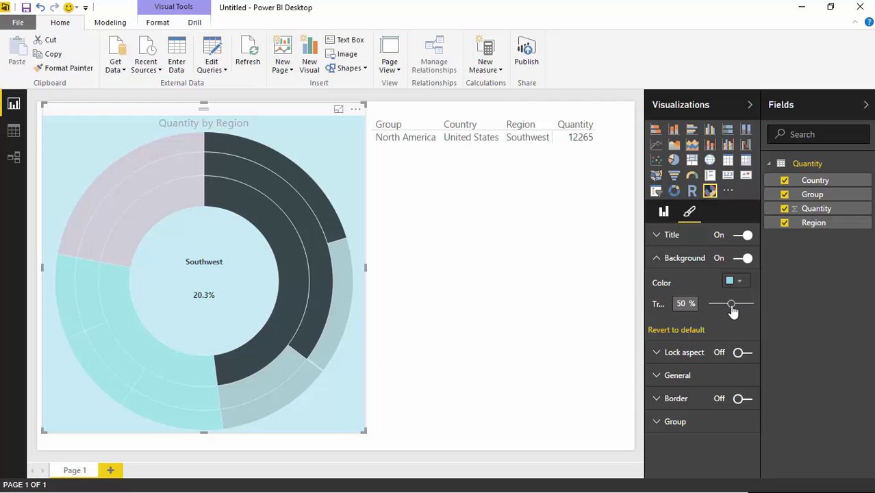
pyautogui.moveTo(733, 310); pyautogui.dragTo(748, 310)
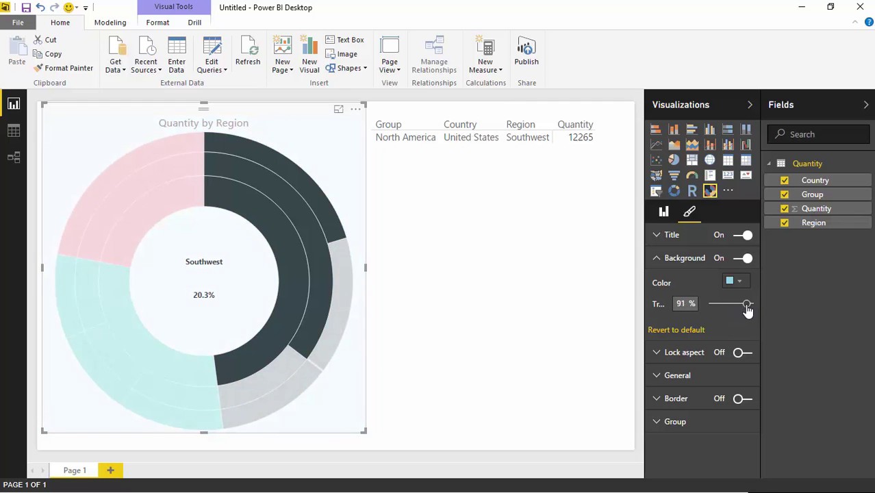
# - Reselect the Sunburst, highlight Southwest to filter the matrix, and expand Lock aspect
pyautogui.click(529, 342)
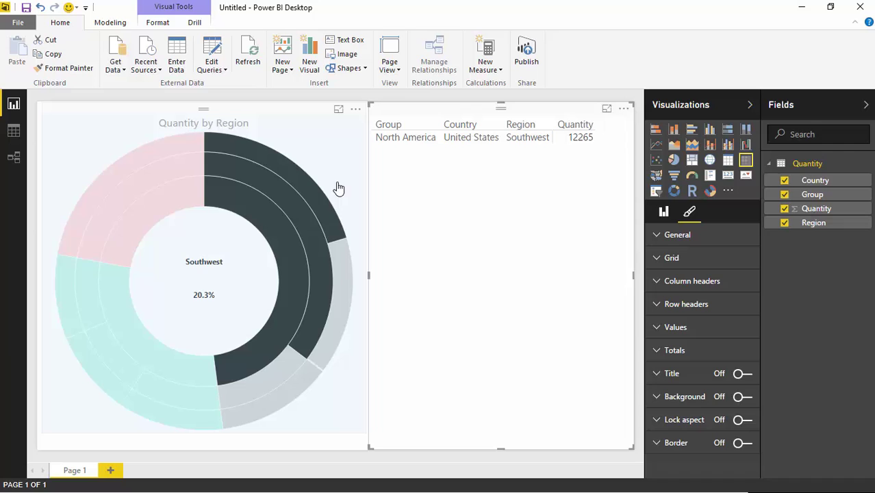
pyautogui.click(333, 140)
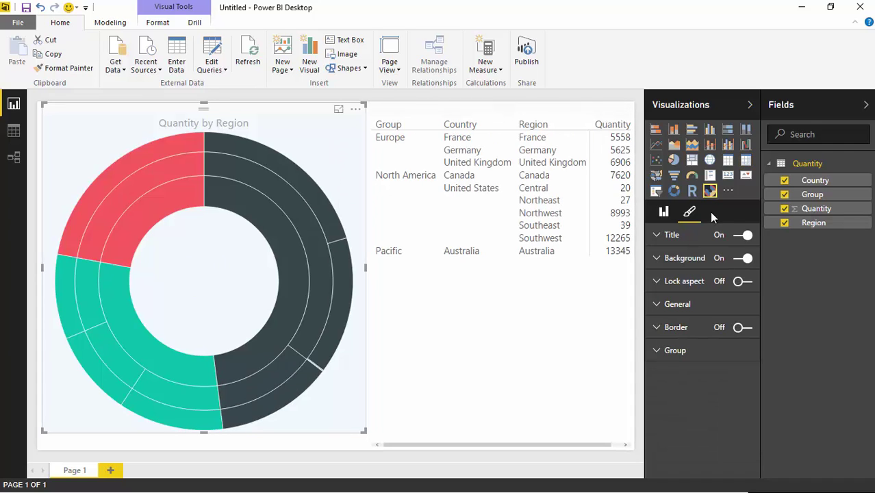
pyautogui.click(309, 190)
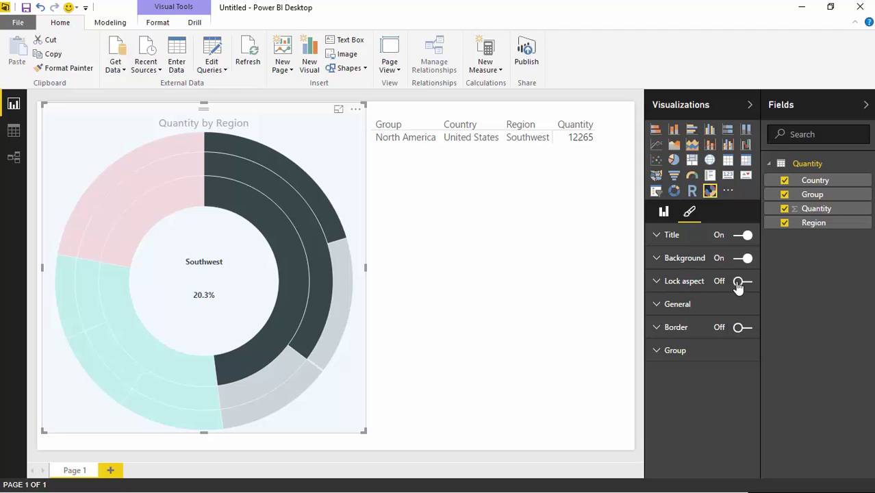
pyautogui.click(659, 285)
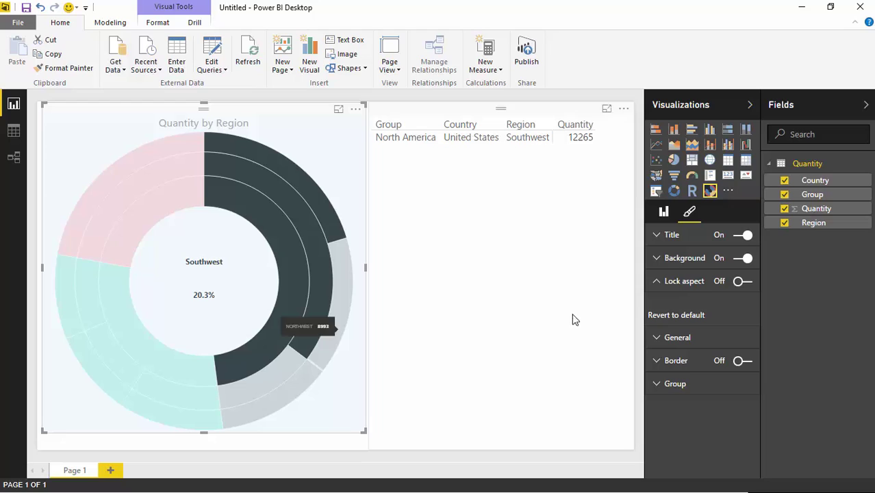
# - Switch the Border toggle On so the sunburst gets a black outline
pyautogui.click(660, 281)
pyautogui.click(656, 306)
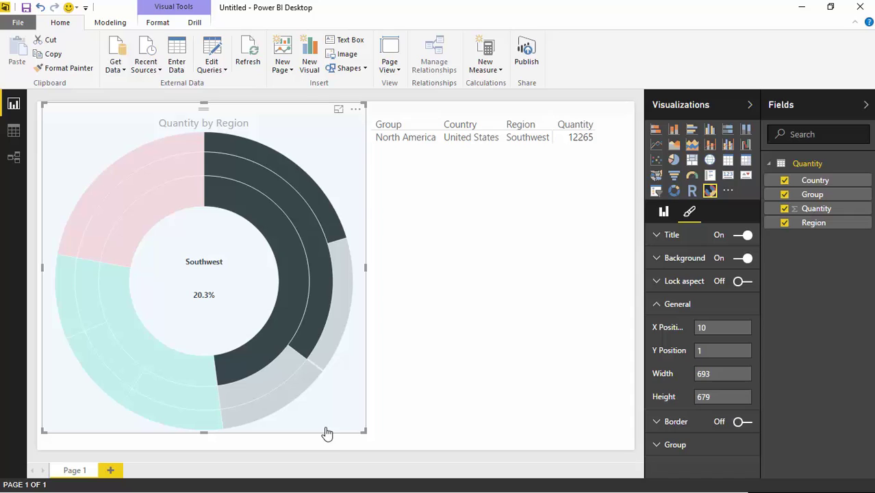
pyautogui.click(657, 304)
pyautogui.click(657, 327)
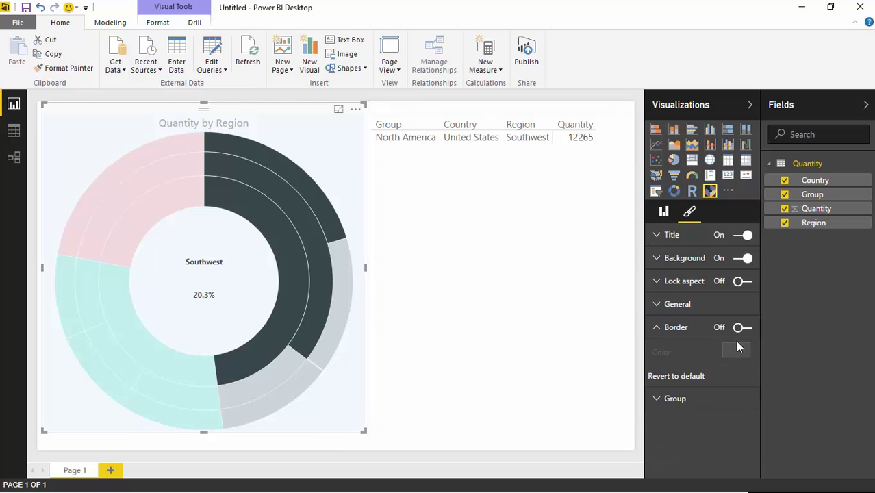
pyautogui.click(742, 327)
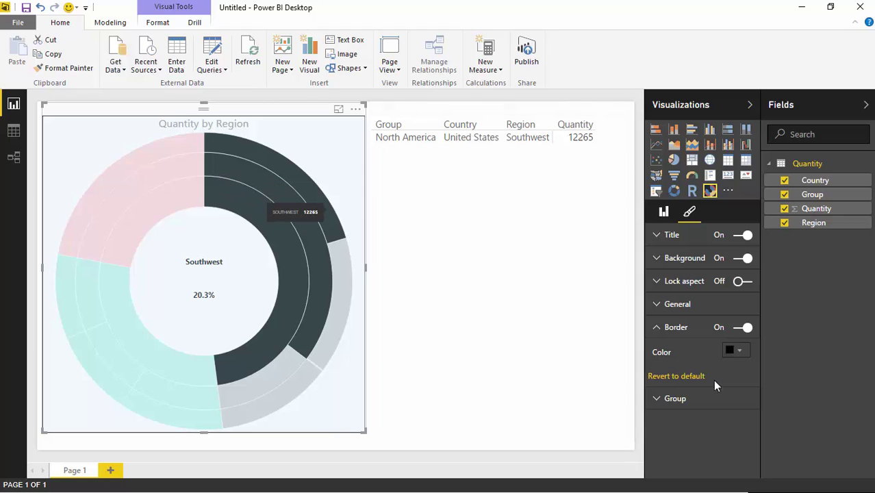
pyautogui.click(657, 329)
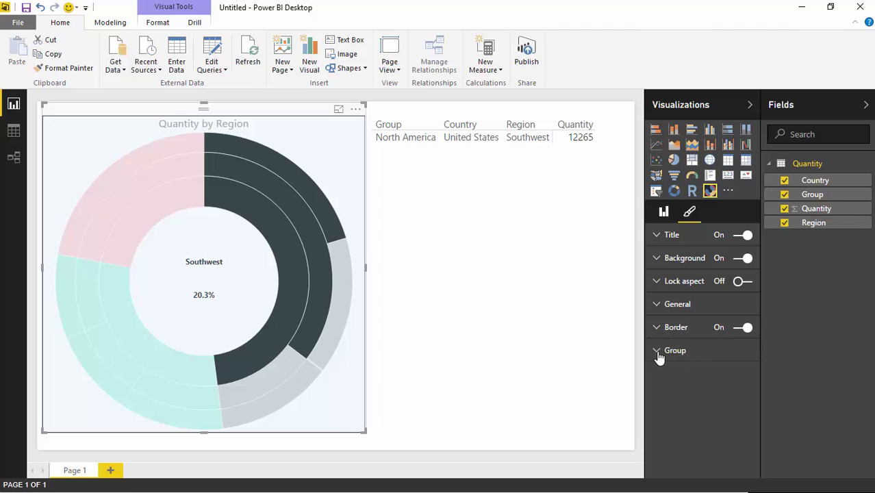
# - In the sunburst's Group settings, turn the centre selection label off
pyautogui.click(660, 356)
pyautogui.moveTo(643, 395)
pyautogui.mouseDown()
pyautogui.moveTo(594, 395)
pyautogui.moveTo(643, 397)
pyautogui.mouseUp()
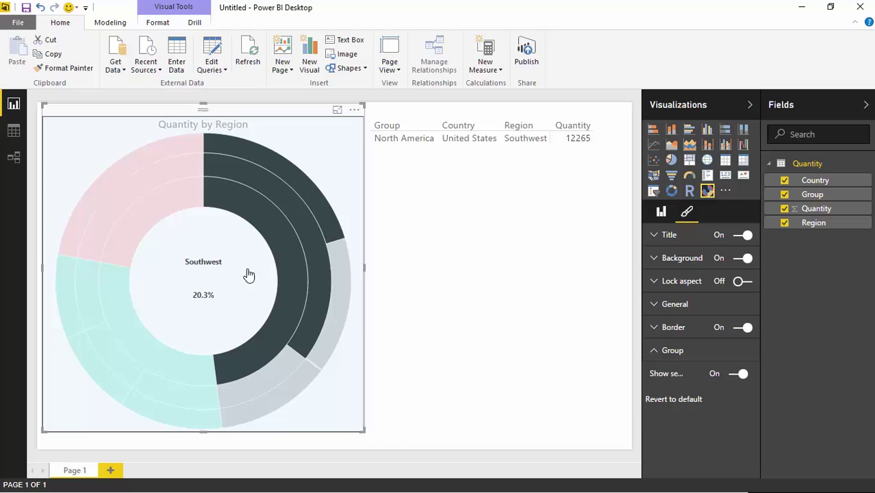
pyautogui.click(739, 374)
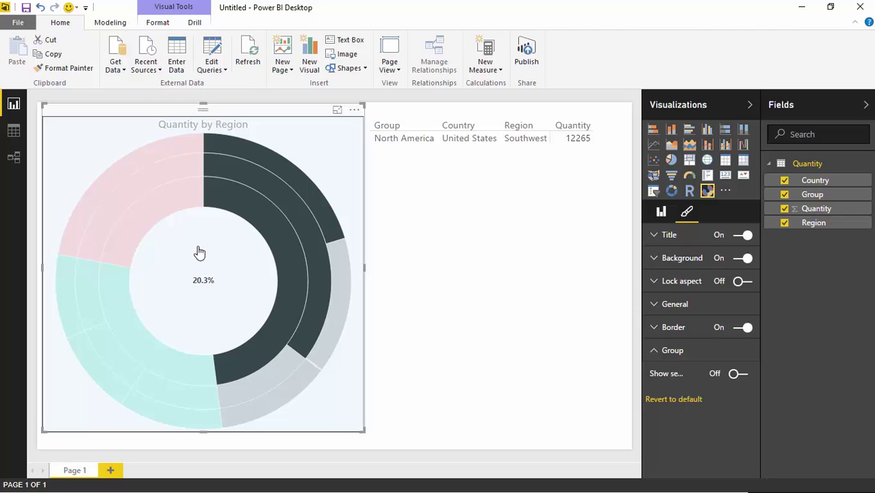
# - Select United States in the sunburst, then clear the selection so the matrix shows all rows
pyautogui.moveTo(287, 175)
pyautogui.click(287, 220)
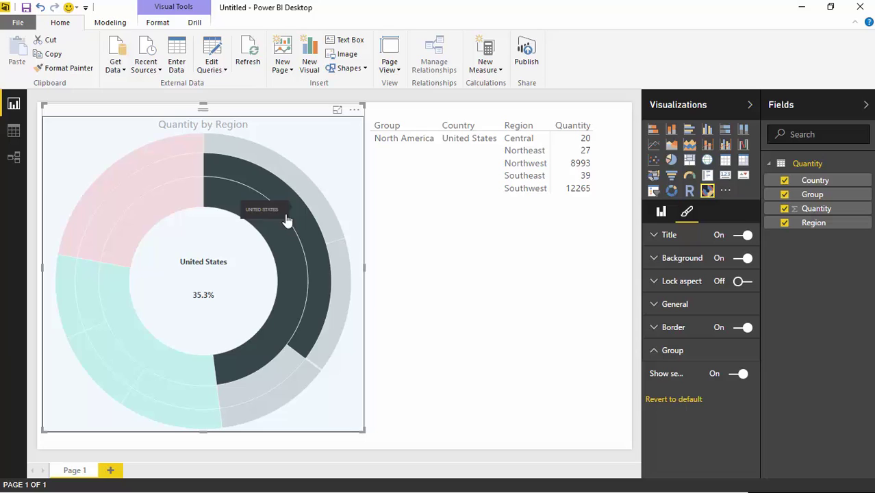
pyautogui.doubleClick(289, 212)
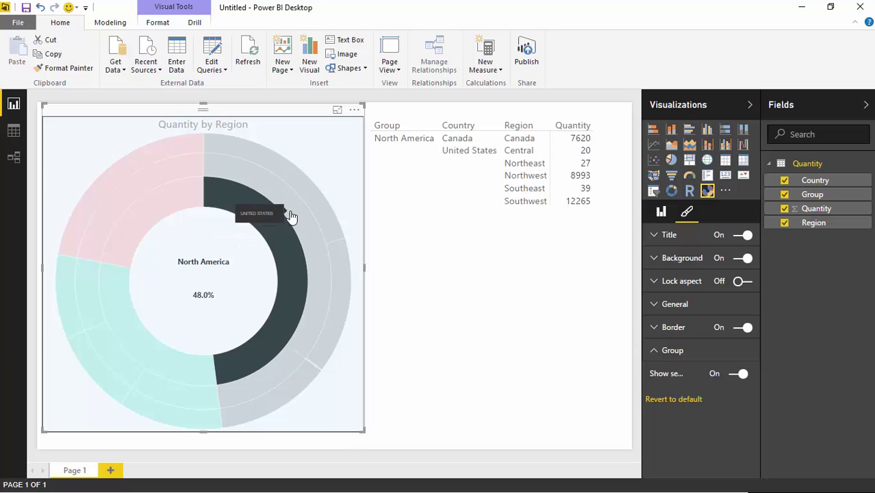
pyautogui.click(483, 328)
pyautogui.click(336, 384)
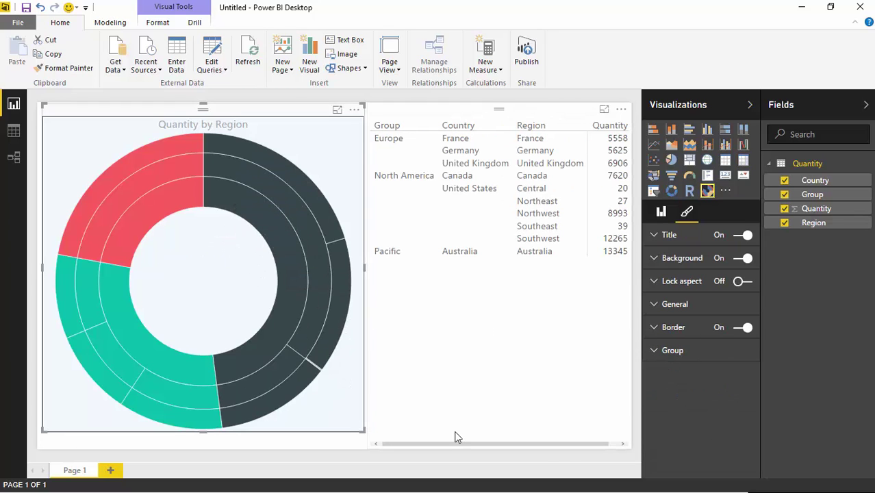